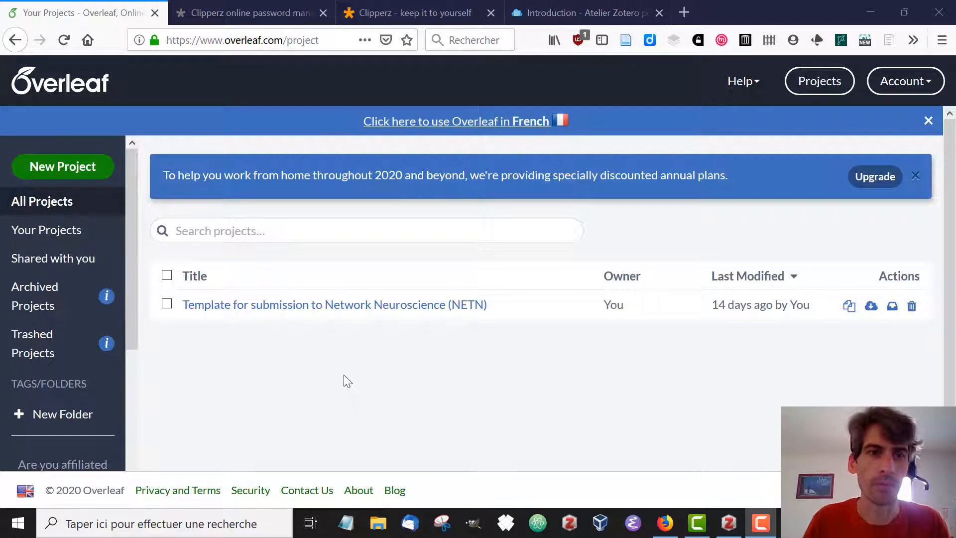
- Create a blank project named modele
{"action": "left_click", "coordinate": [85, 174]}
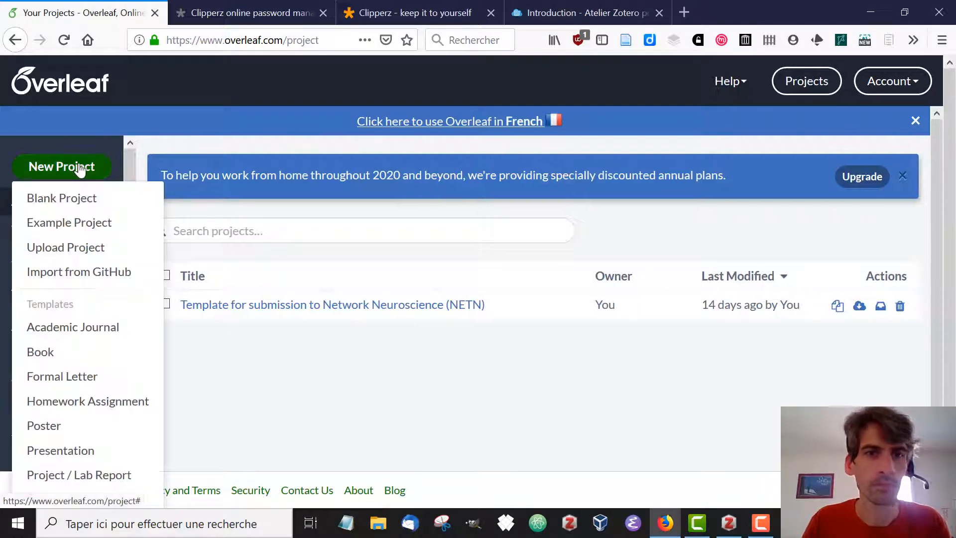
{"action": "left_click", "coordinate": [79, 207]}
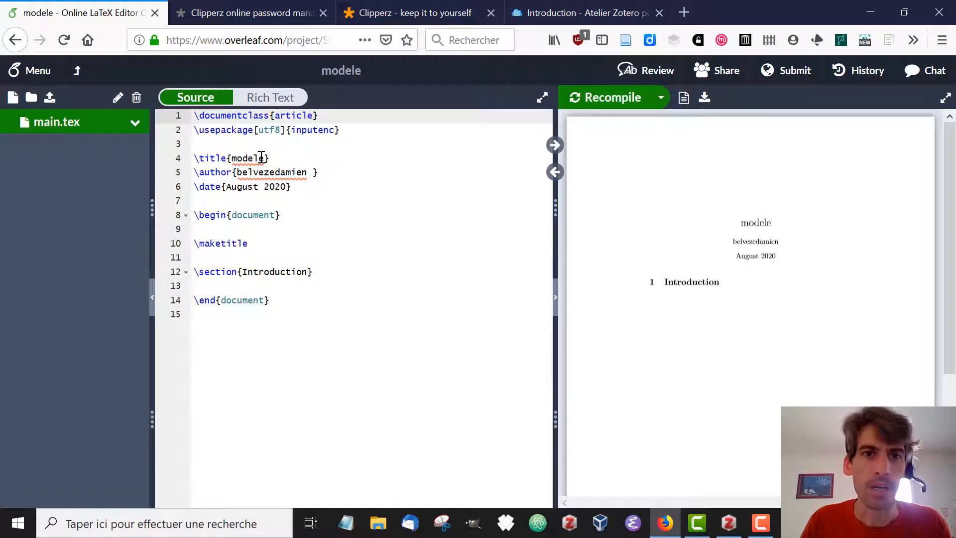
- Replace the username in the \author line of main.tex with the author's full name
{"action": "left_click", "coordinate": [308, 172]}
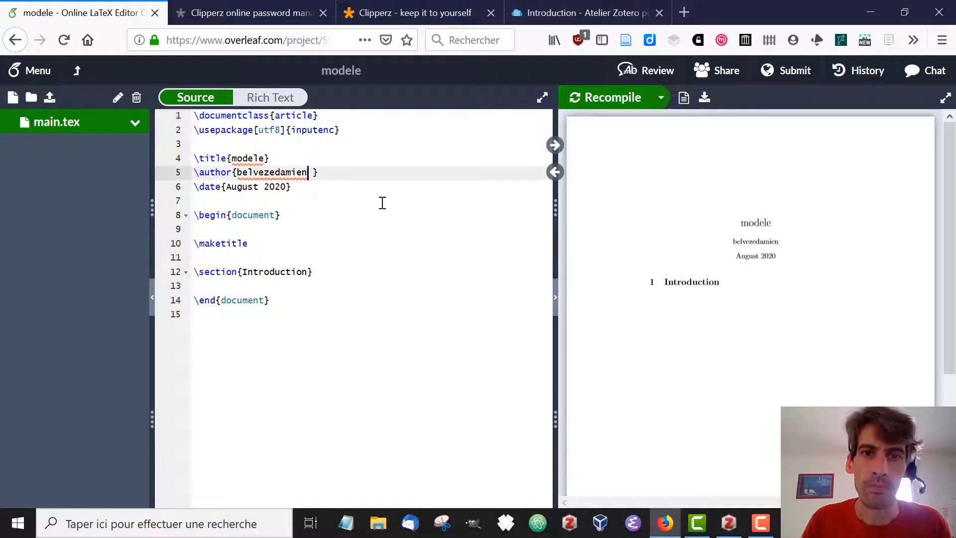
{"action": "key", "text": "BackSpace"}
{"action": "key", "text": "BackSpace"}
{"action": "key", "text": "BackSpace"}
{"action": "key", "text": "BackSpace"}
{"action": "key", "text": "BackSpace"}
{"action": "key", "text": "BackSpace"}
{"action": "key", "text": "BackSpace"}
{"action": "key", "text": "BackSpace"}
{"action": "key", "text": "BackSpace"}
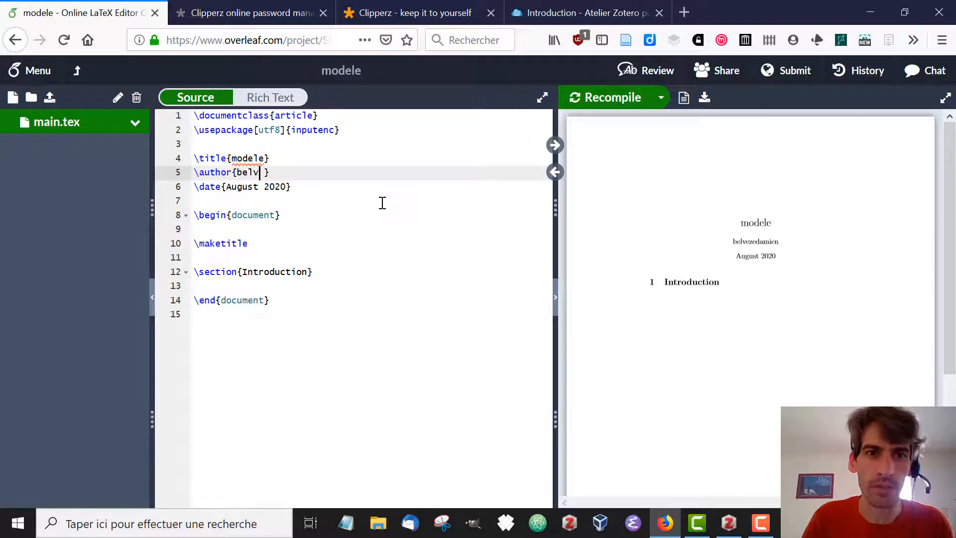
{"action": "key", "text": "BackSpace"}
{"action": "key", "text": "BackSpace"}
{"action": "key", "text": "BackSpace"}
{"action": "key", "text": "BackSpace"}
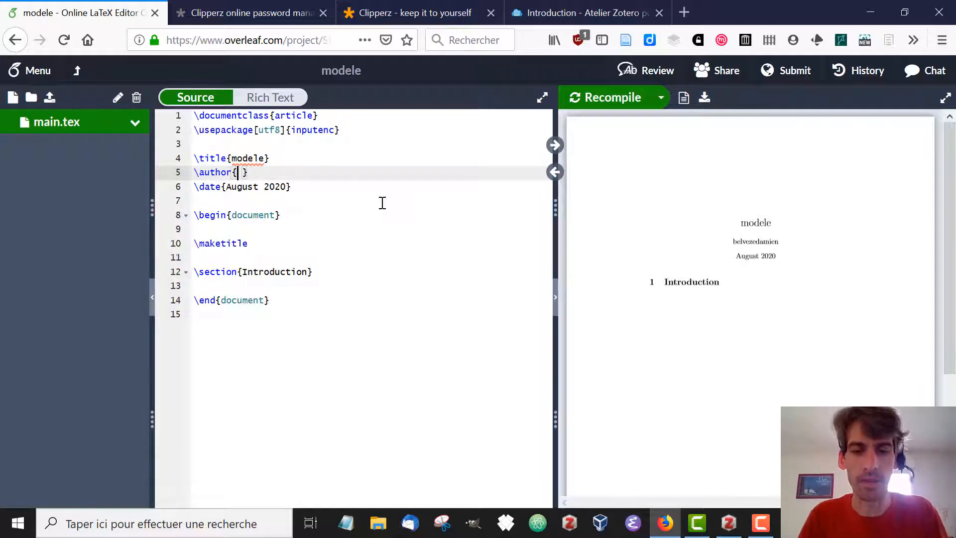
{"action": "type", "text": "Damien Belvè"}
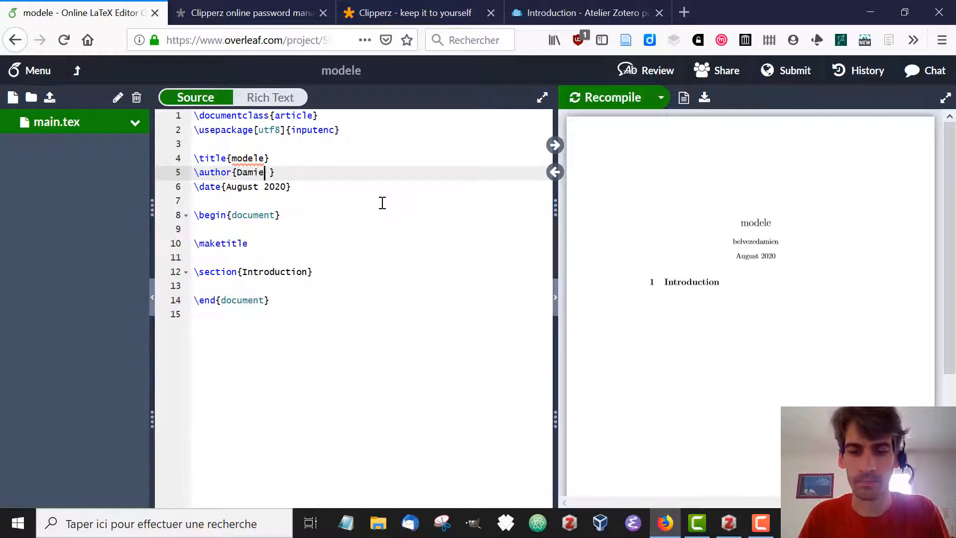
{"action": "type", "text": "ze"}
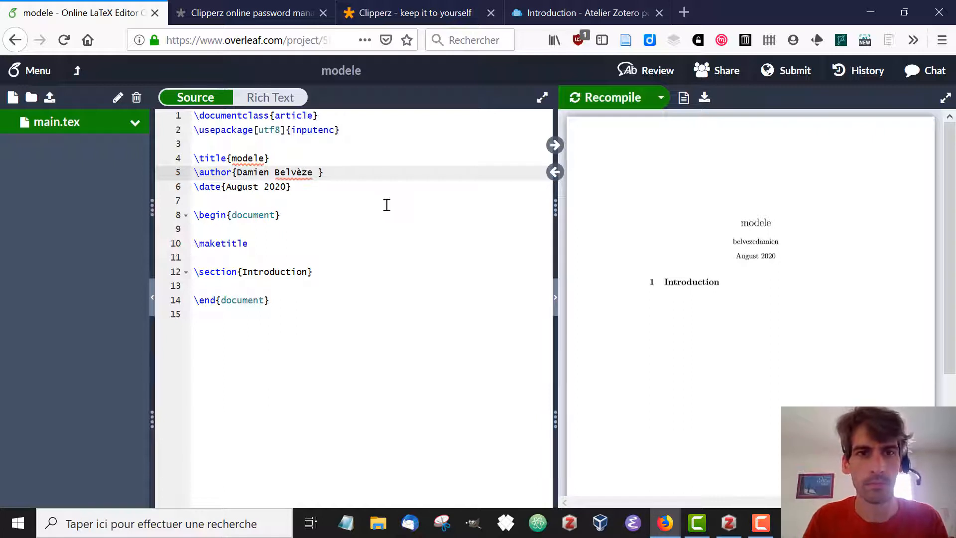
{"action": "key", "text": "Down"}
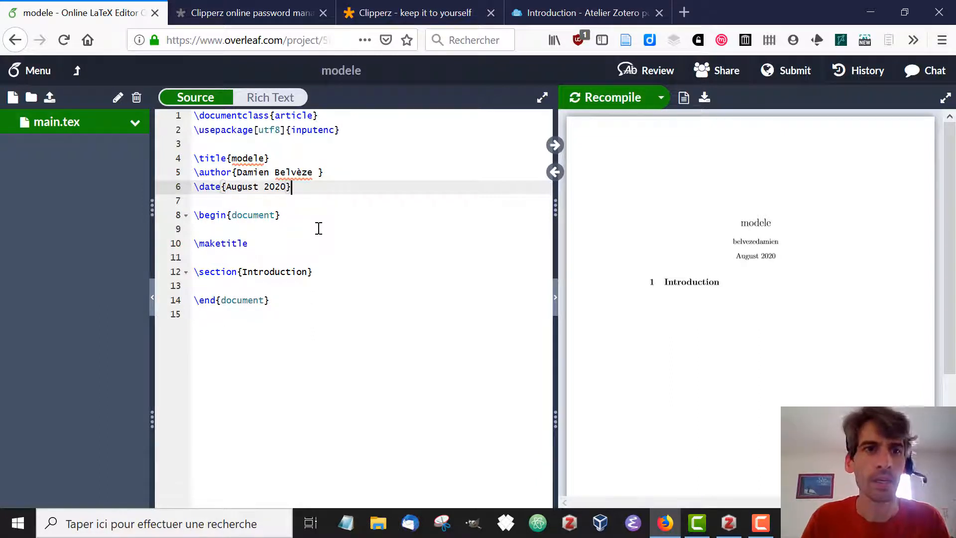
{"action": "left_click", "coordinate": [50, 97]}
{"action": "left_click", "coordinate": [188, 274]}
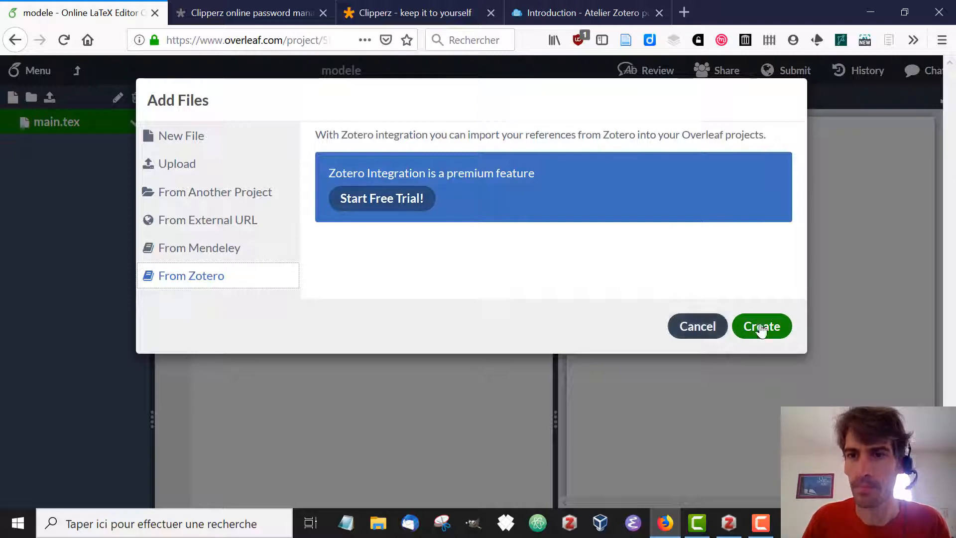
{"action": "left_click", "coordinate": [710, 327]}
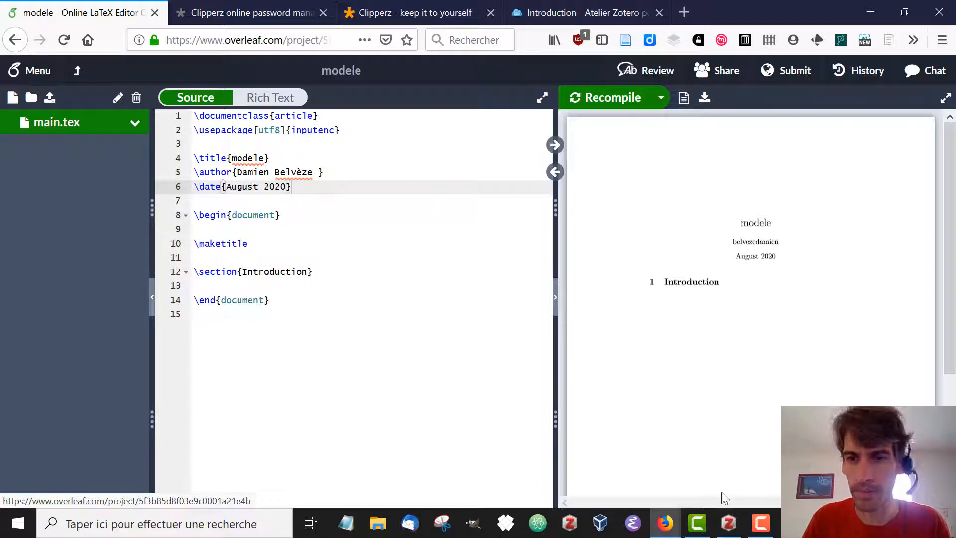
- Switch to Zotero and export the preprints collection in Better BibTeX format to the Bureau folder as preprints.bib
{"action": "left_click", "coordinate": [730, 523]}
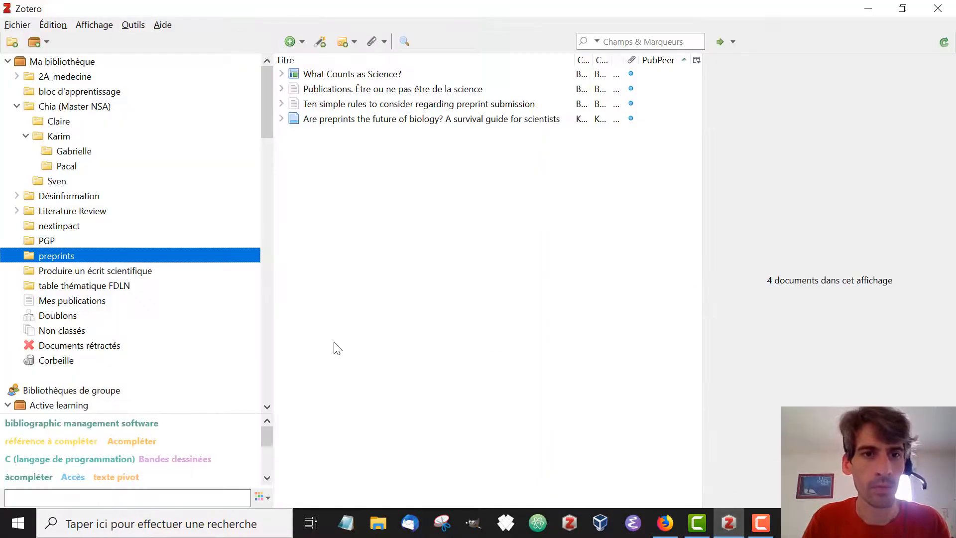
{"action": "right_click", "coordinate": [195, 255]}
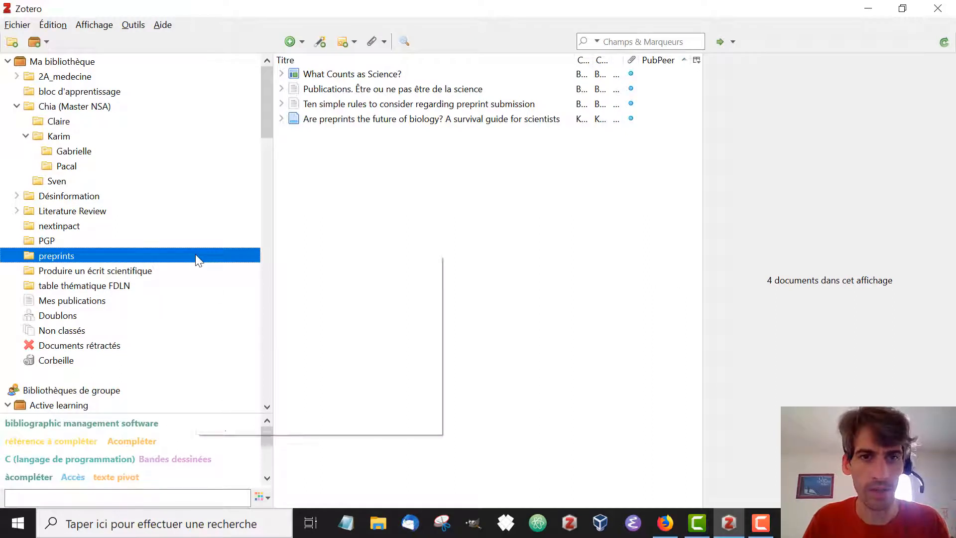
{"action": "left_click", "coordinate": [270, 329]}
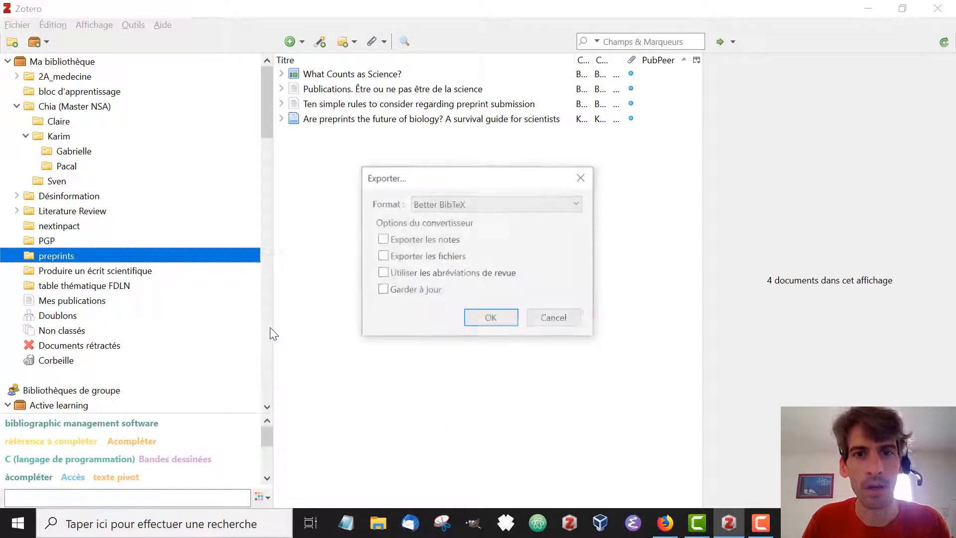
{"action": "left_click", "coordinate": [501, 322]}
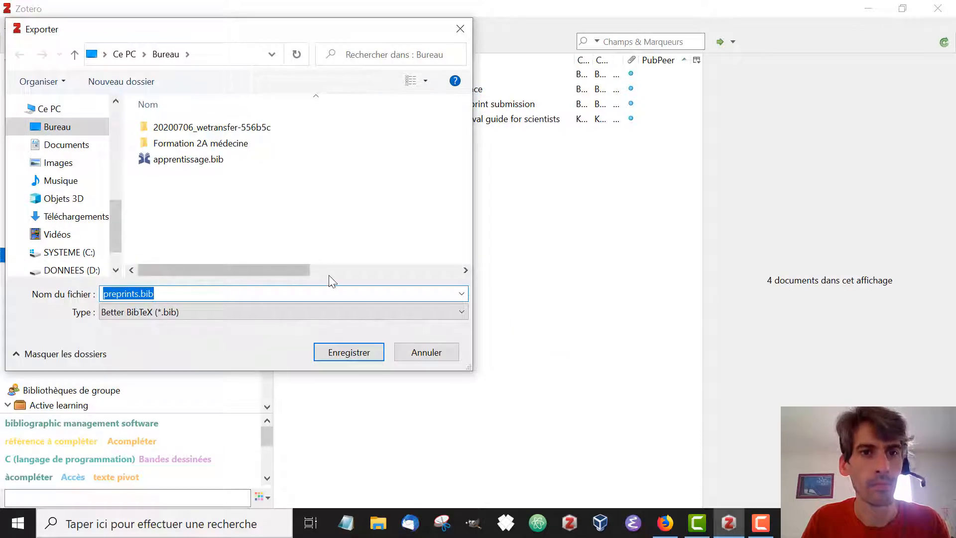
{"action": "left_click", "coordinate": [367, 355]}
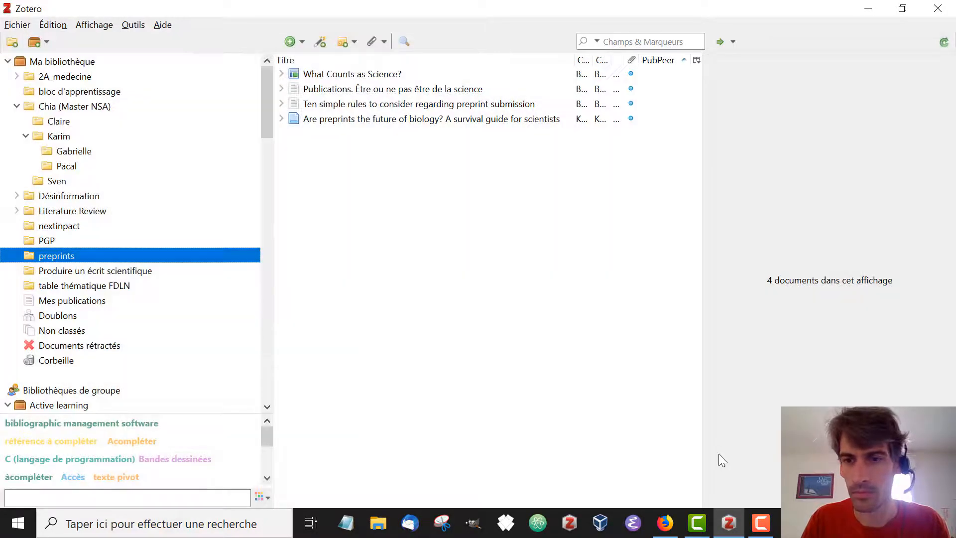
- Return to the Overleaf project and upload preprints.bib from the Bureau folder
{"action": "left_click", "coordinate": [754, 516]}
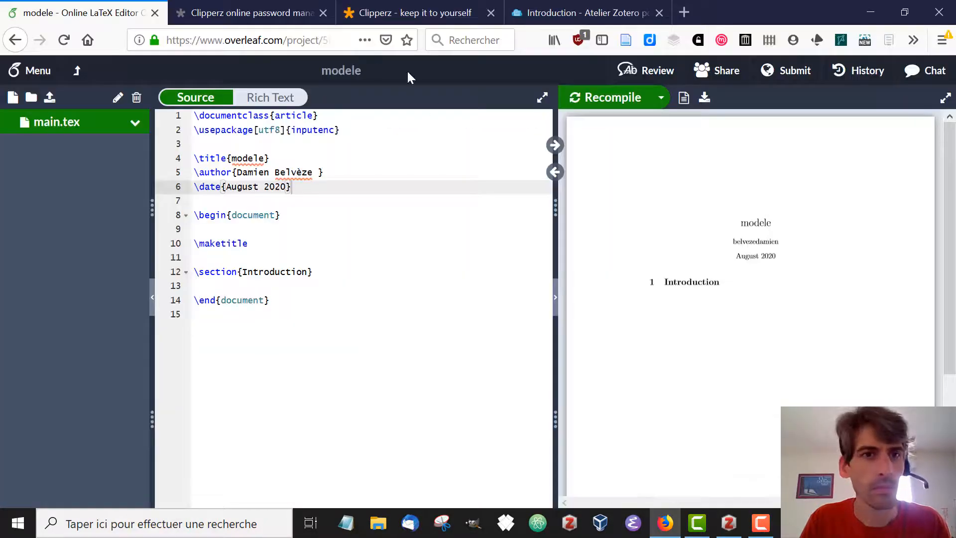
{"action": "left_click", "coordinate": [49, 97]}
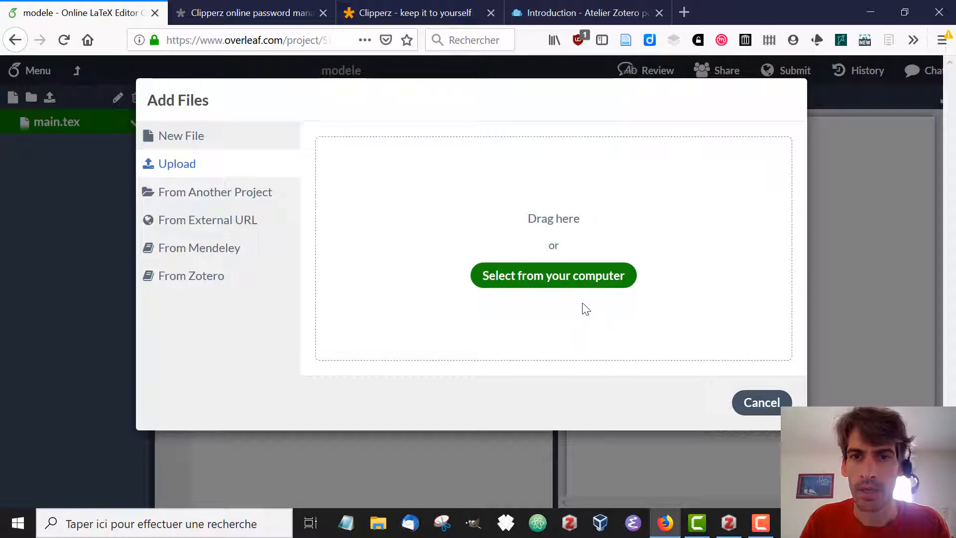
{"action": "left_click", "coordinate": [566, 275]}
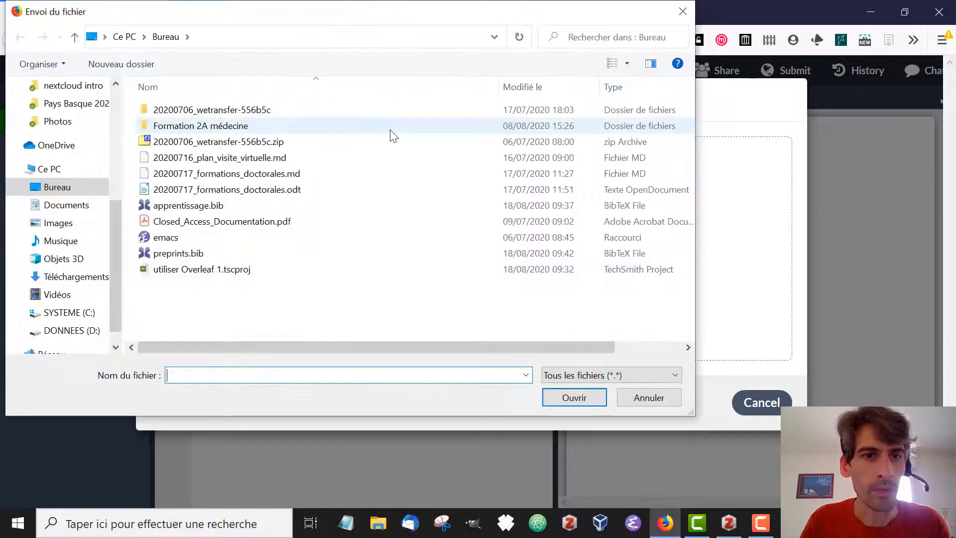
{"action": "double_click", "coordinate": [171, 255]}
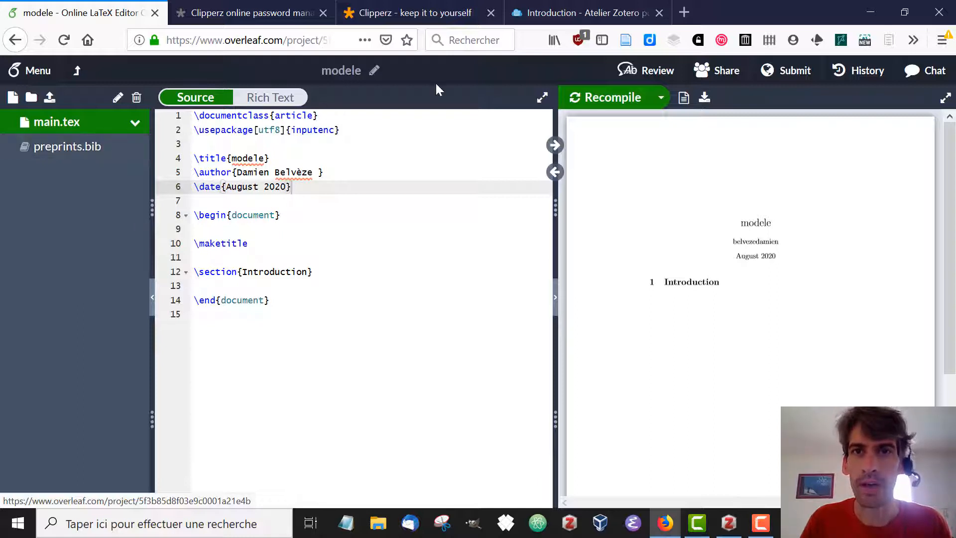
- On the Atelier Zotero site, open chapter 8, Utiliser Zotero avec LaTeX, at the section on including a bibliography in a LaTeX document
{"action": "left_click", "coordinate": [593, 17]}
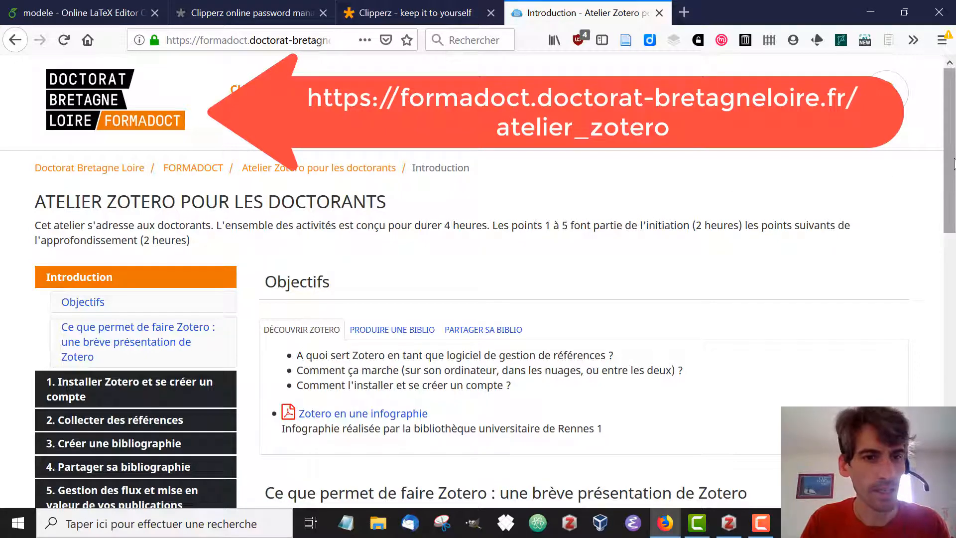
{"action": "left_click_drag", "start_coordinate": [954, 163], "coordinate": [954, 240]}
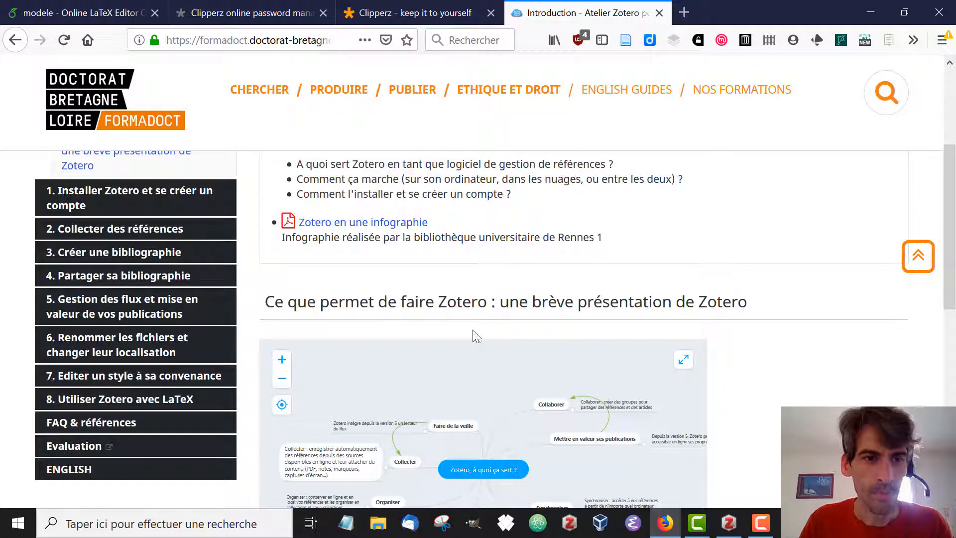
{"action": "left_click", "coordinate": [164, 403]}
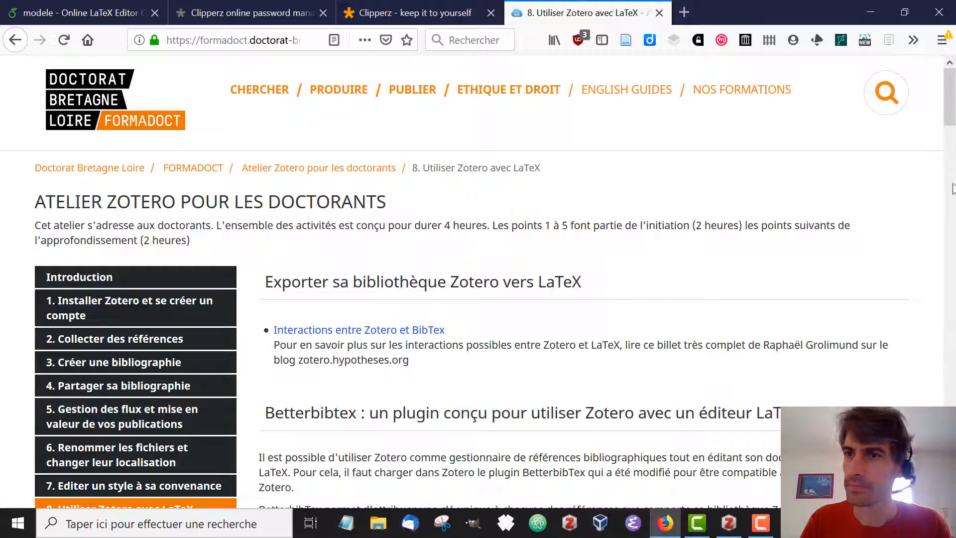
{"action": "left_click_drag", "start_coordinate": [952, 97], "coordinate": [955, 233]}
{"action": "left_click_drag", "start_coordinate": [954, 277], "coordinate": [954, 303]}
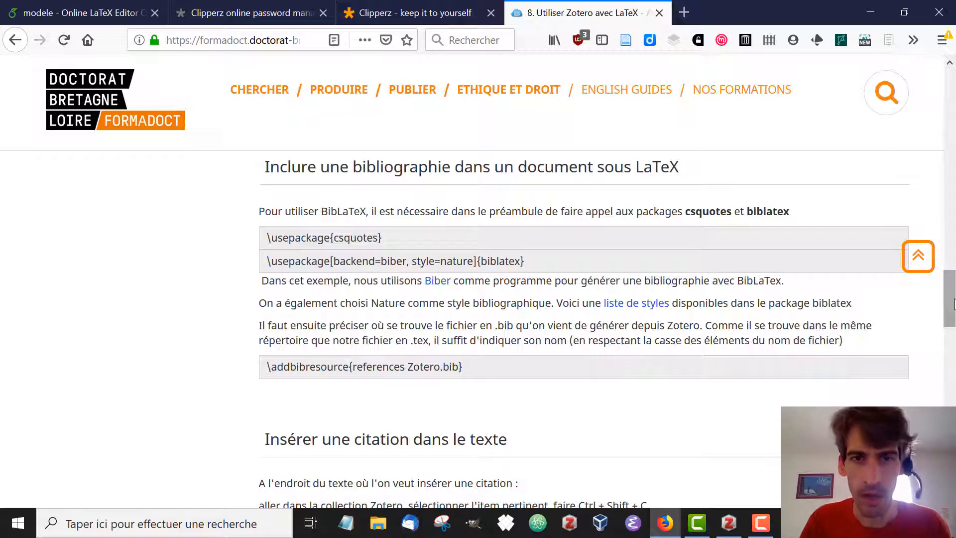
- Copy \usepackage{csquotes} from the guide onto a new line below the inputenc package in main.tex
{"action": "left_click_drag", "start_coordinate": [386, 238], "coordinate": [270, 242]}
{"action": "key", "text": "ctrl+c"}
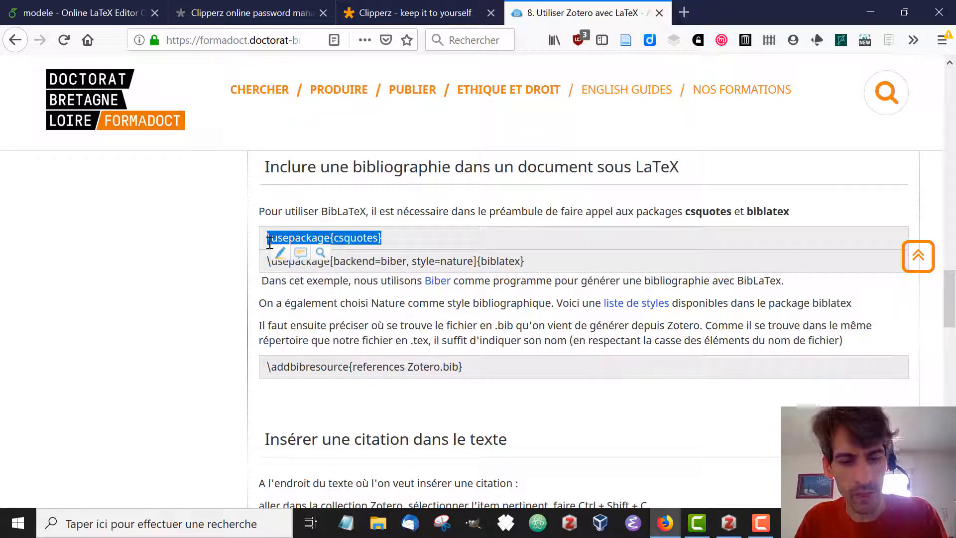
{"action": "left_click", "coordinate": [102, 12]}
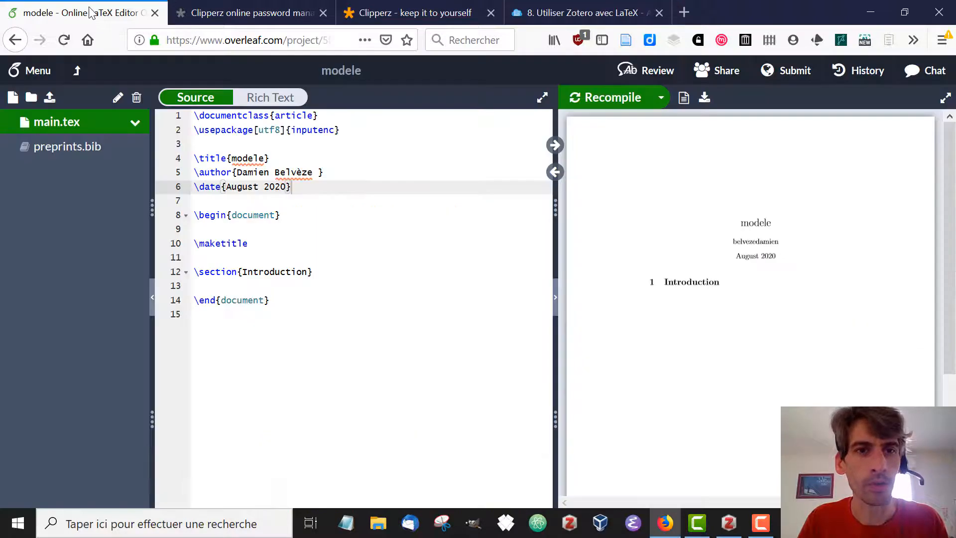
{"action": "left_click", "coordinate": [346, 130]}
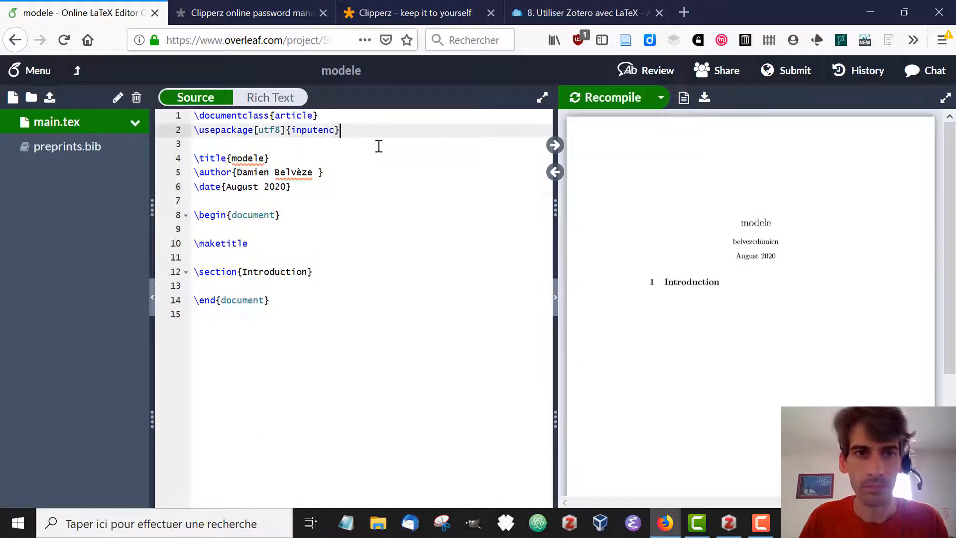
{"action": "key", "text": "Return"}
{"action": "key", "text": "ctrl+v"}
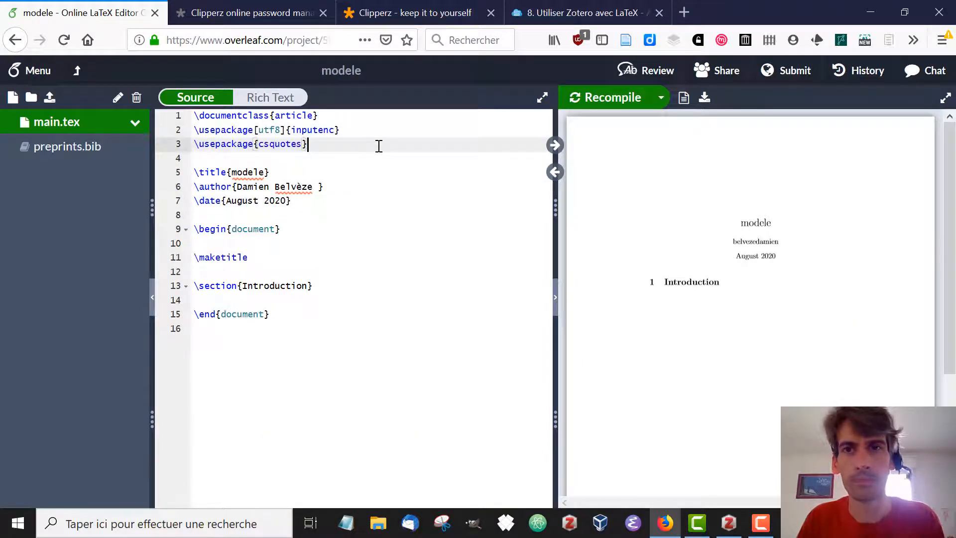
- Copy \usepackage[backend=biber, style=nature]{biblatex} from the guide onto a new line below the csquotes package in main.tex
{"action": "left_click", "coordinate": [608, 16]}
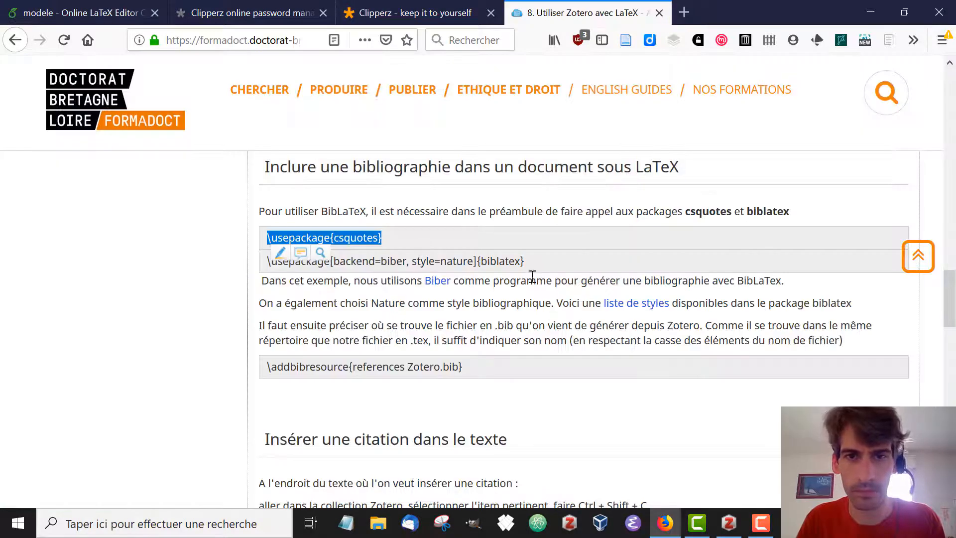
{"action": "left_click", "coordinate": [543, 264]}
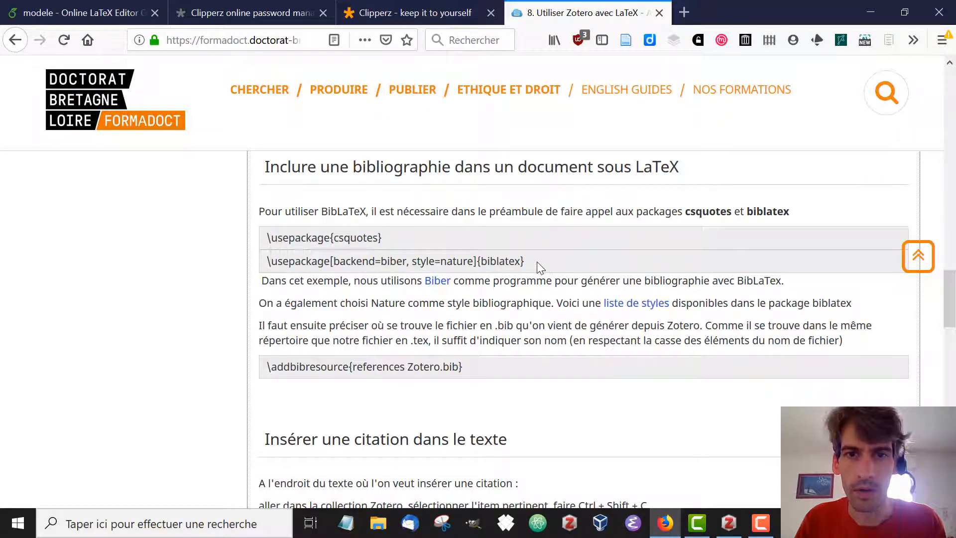
{"action": "left_click_drag", "start_coordinate": [532, 265], "coordinate": [266, 265]}
{"action": "key", "text": "ctrl+c"}
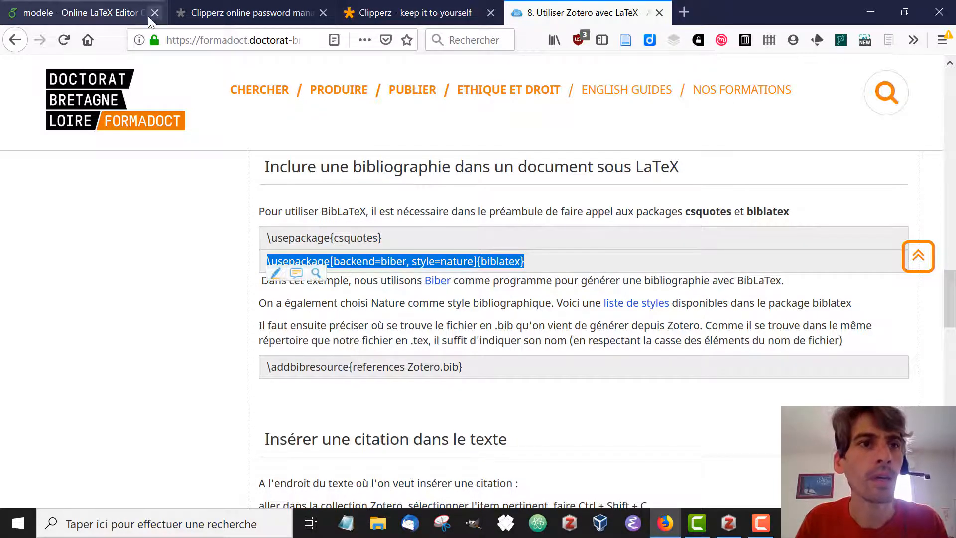
{"action": "left_click", "coordinate": [59, 5]}
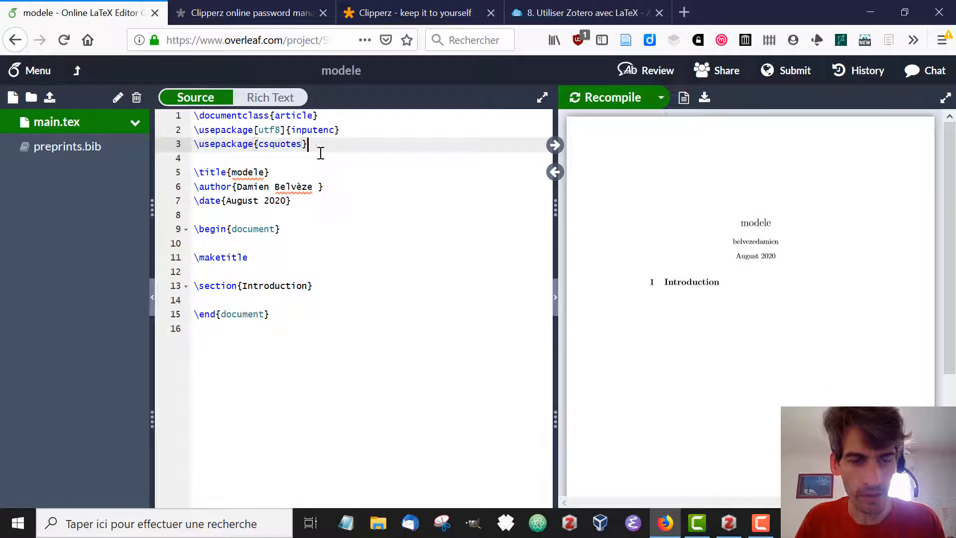
{"action": "key", "text": "Return"}
{"action": "key", "text": "ctrl+v"}
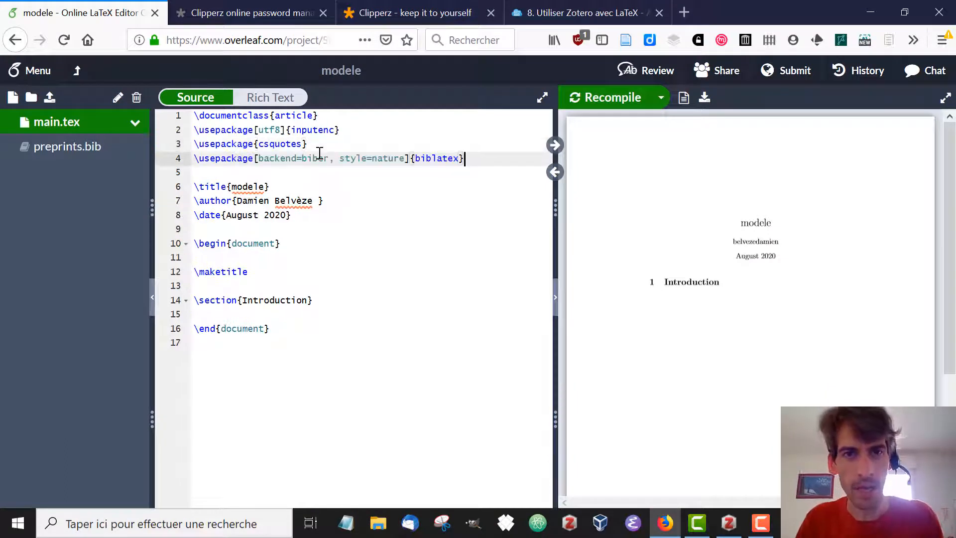
{"action": "left_click", "coordinate": [404, 159]}
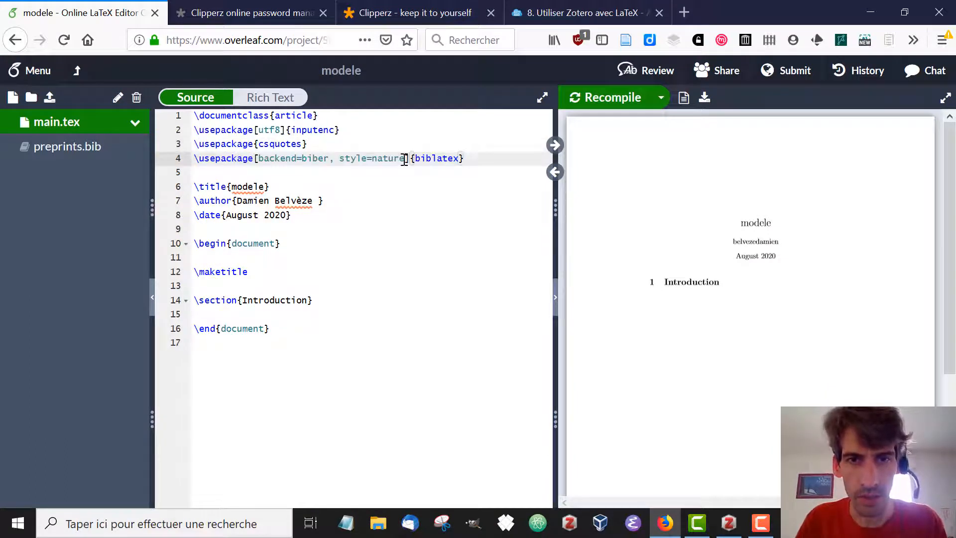
{"action": "left_click", "coordinate": [468, 158]}
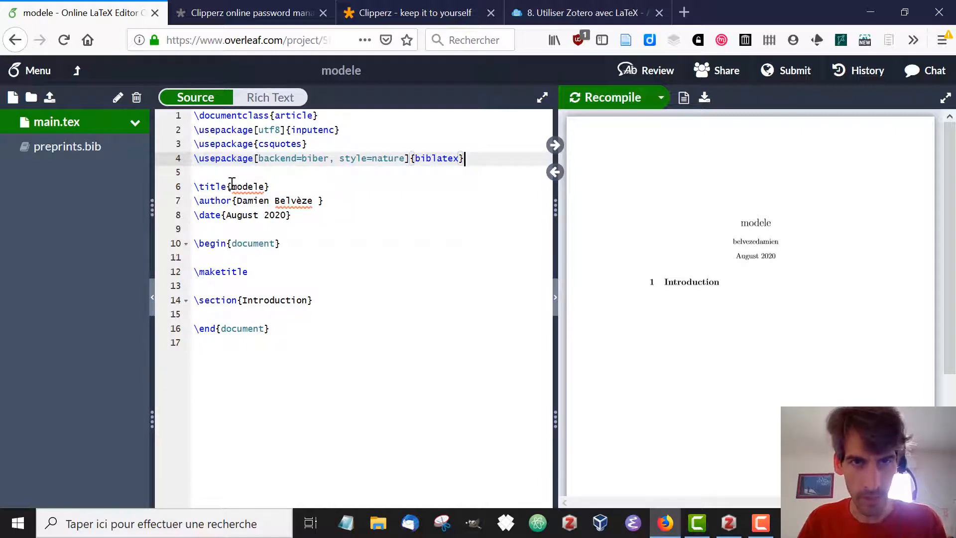
- Copy \addbibresource{references Zotero.bib} from the guide onto a new line below the biblatex package in main.tex
{"action": "left_click", "coordinate": [564, 12]}
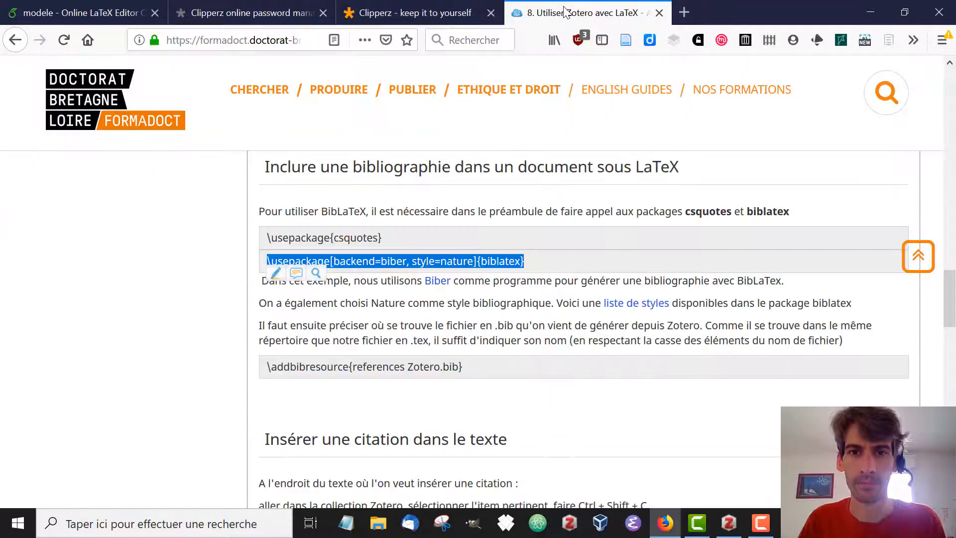
{"action": "left_click", "coordinate": [471, 369]}
{"action": "left_click_drag", "start_coordinate": [288, 385], "coordinate": [268, 374]}
{"action": "key", "text": "ctrl+c"}
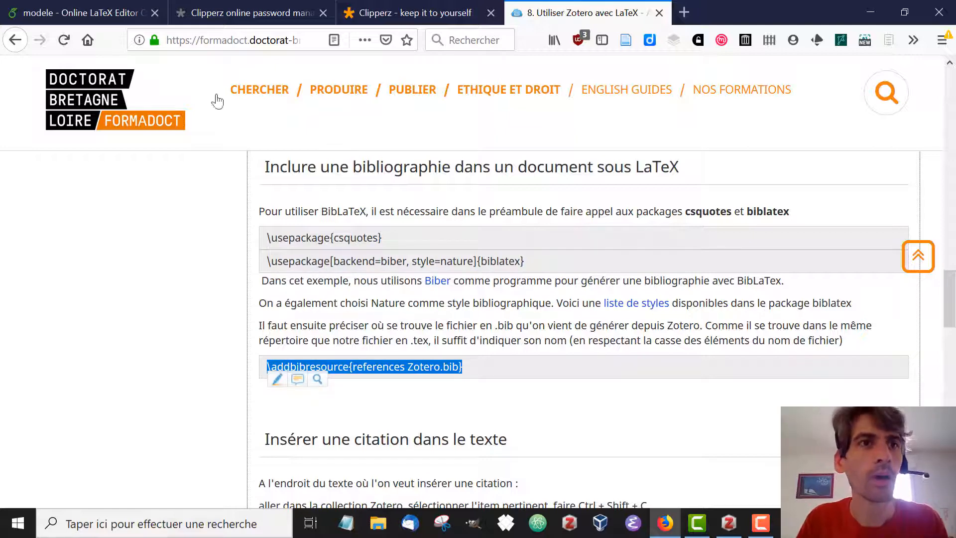
{"action": "left_click", "coordinate": [105, 11]}
{"action": "key", "text": "Return"}
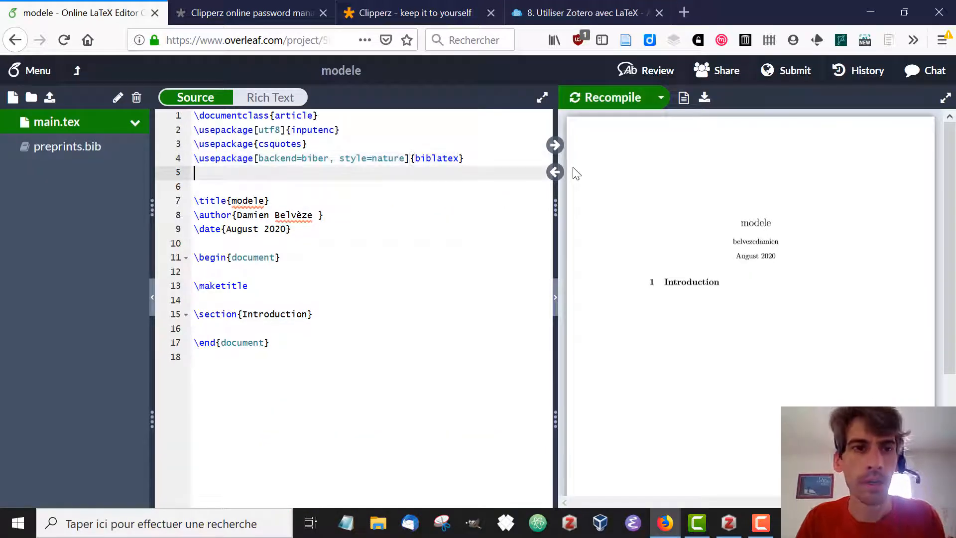
{"action": "key", "text": "ctrl+v"}
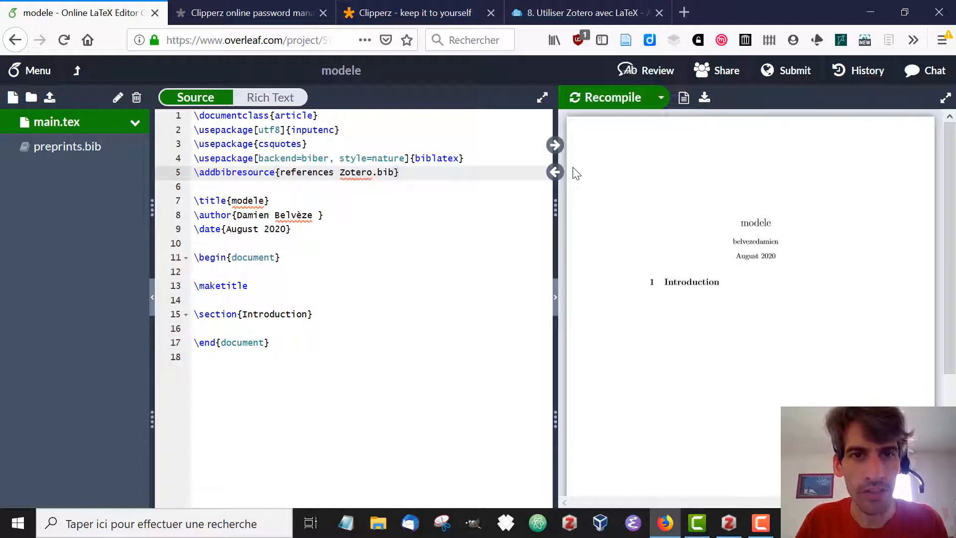
- Change the file name inside \addbibresource to preprints.bib
{"action": "left_click", "coordinate": [374, 173]}
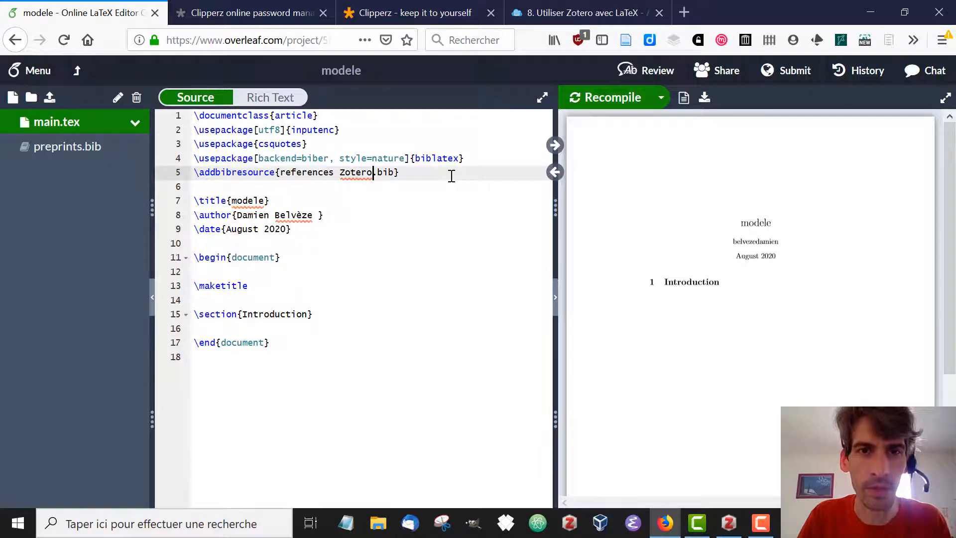
{"action": "key", "text": "BackSpace"}
{"action": "key", "text": "BackSpace"}
{"action": "key", "text": "BackSpace"}
{"action": "key", "text": "BackSpace"}
{"action": "key", "text": "BackSpace"}
{"action": "key", "text": "BackSpace"}
{"action": "key", "text": "BackSpace"}
{"action": "key", "text": "BackSpace"}
{"action": "key", "text": "BackSpace"}
{"action": "key", "text": "BackSpace"}
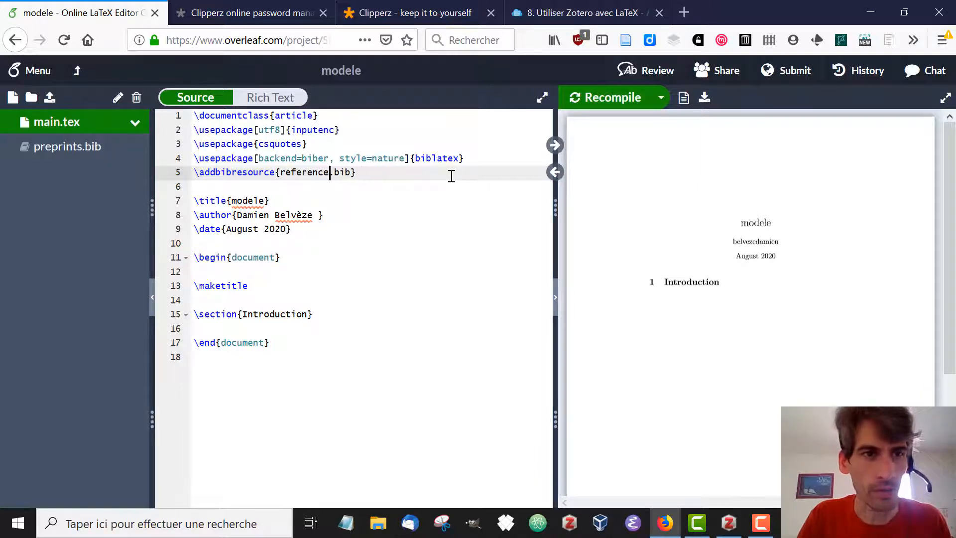
{"action": "key", "text": "BackSpace"}
{"action": "key", "text": "BackSpace"}
{"action": "key", "text": "BackSpace"}
{"action": "key", "text": "BackSpace"}
{"action": "key", "text": "BackSpace"}
{"action": "key", "text": "BackSpace"}
{"action": "key", "text": "BackSpace"}
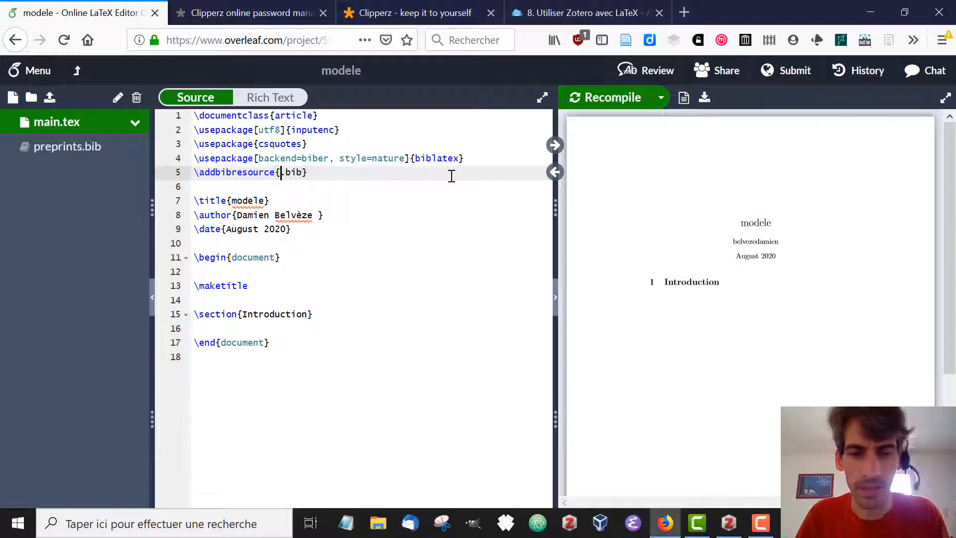
{"action": "type", "text": "preprint"}
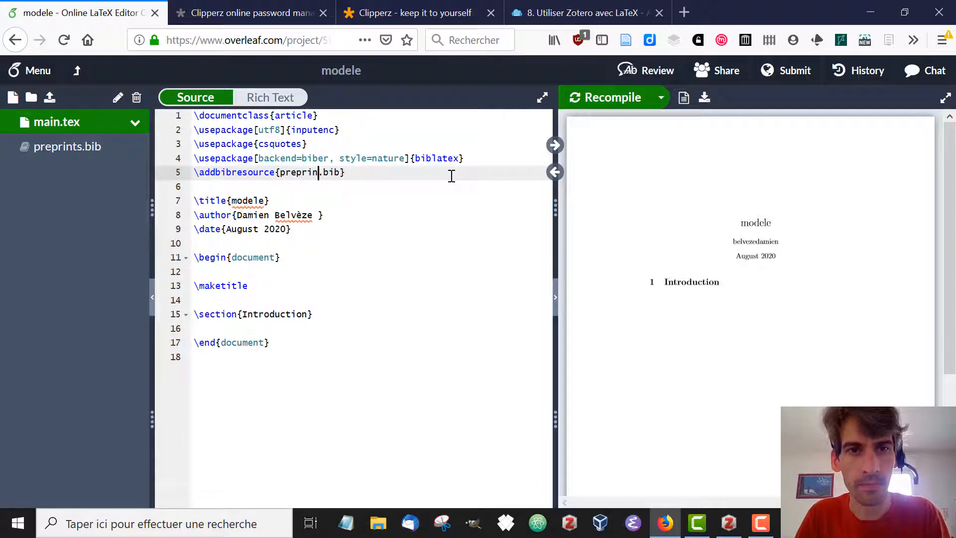
{"action": "type", "text": "s"}
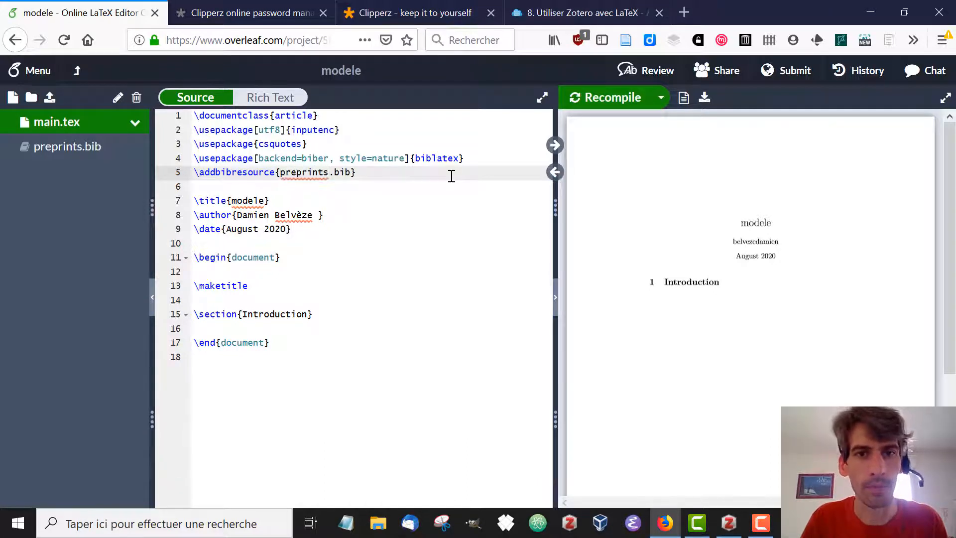
{"action": "left_click", "coordinate": [422, 170]}
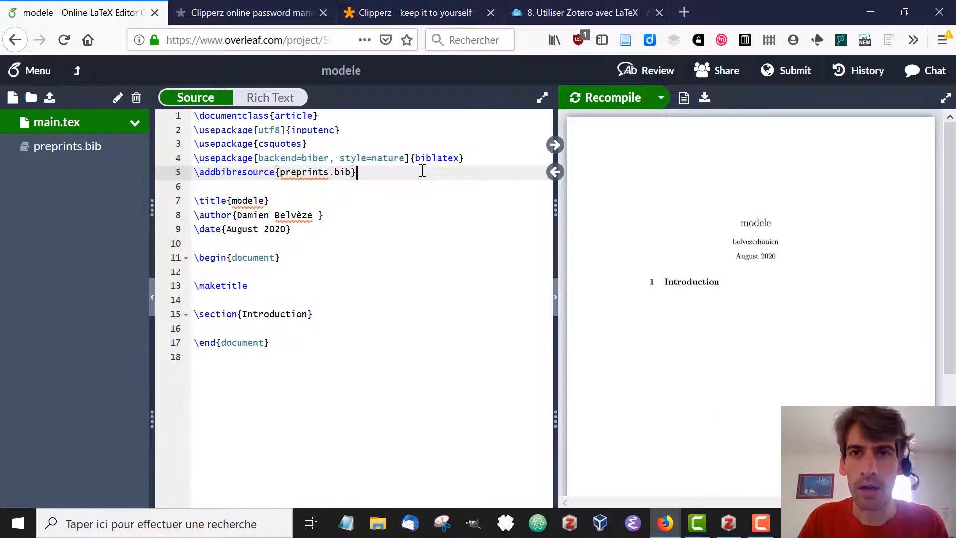
- Copy \printbibliography from the guide's section Générer la bibliographie onto the line below \section{Introduction} in main.tex, leaving a blank line before \end{document}
{"action": "left_click", "coordinate": [603, 12]}
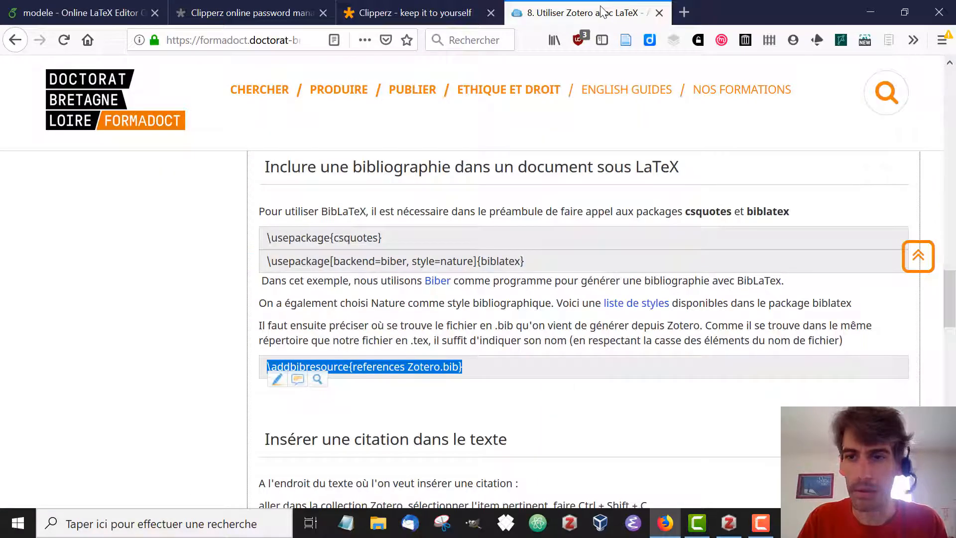
{"action": "scroll", "coordinate": [952, 318], "scroll_direction": "down", "scroll_amount": 5}
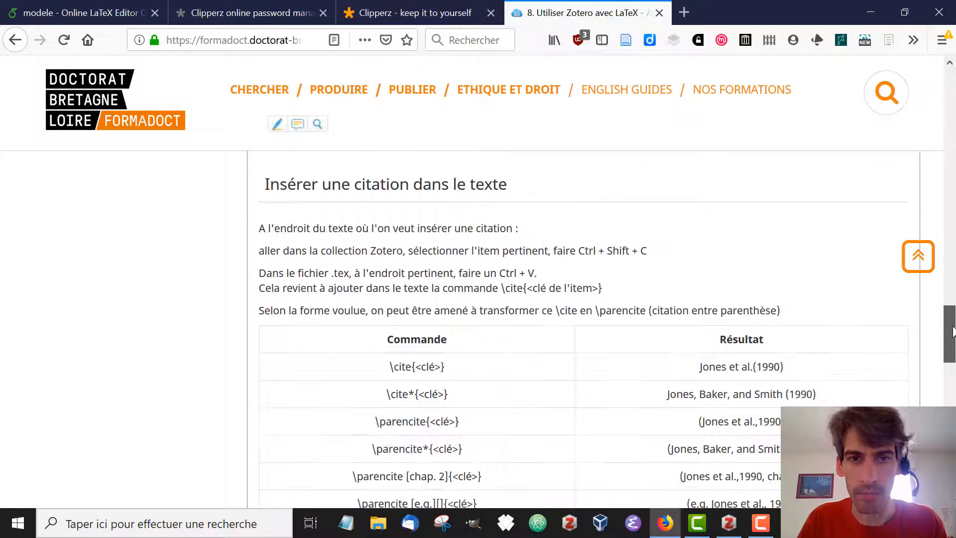
{"action": "left_click_drag", "start_coordinate": [952, 331], "coordinate": [952, 416]}
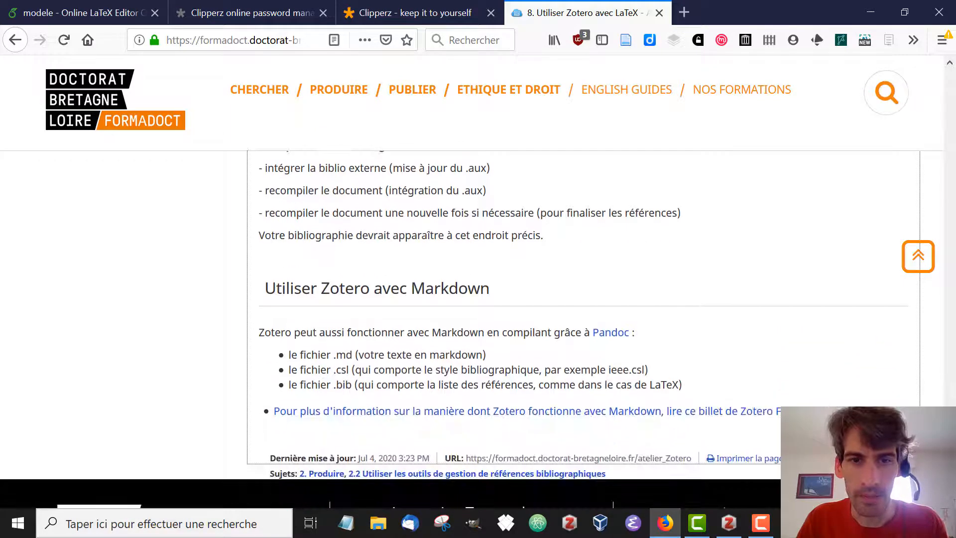
{"action": "scroll", "coordinate": [479, 328], "scroll_direction": "up", "scroll_amount": 5}
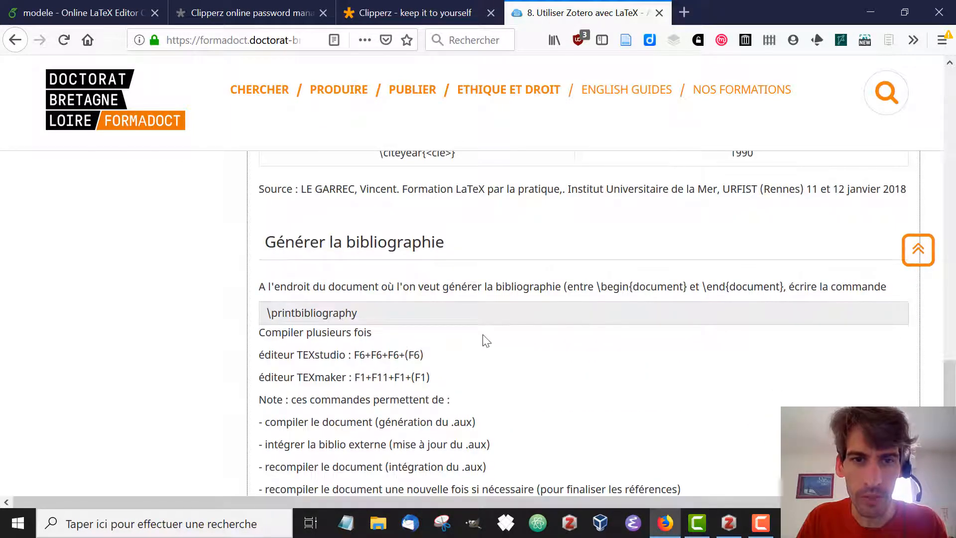
{"action": "left_click_drag", "start_coordinate": [355, 313], "coordinate": [261, 304]}
{"action": "key", "text": "ctrl+c"}
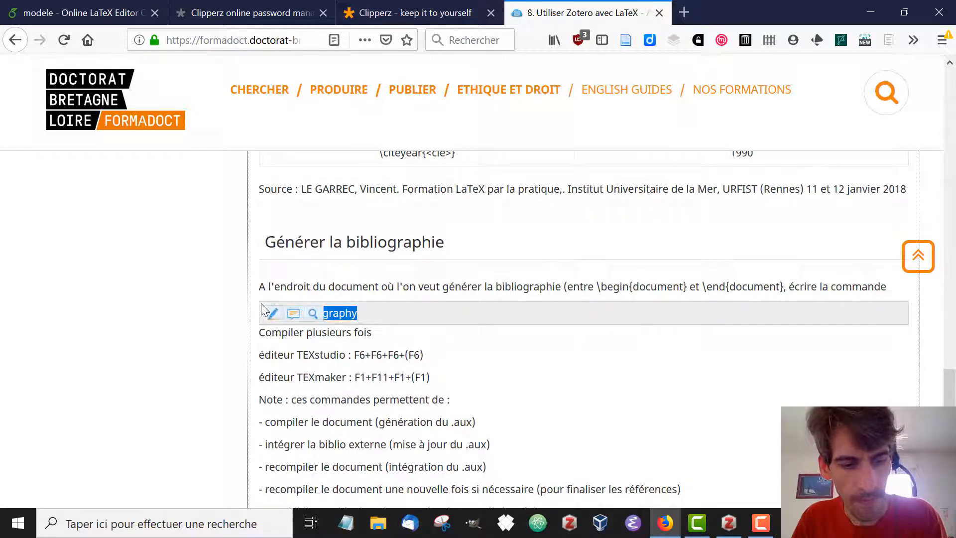
{"action": "left_click", "coordinate": [95, 14]}
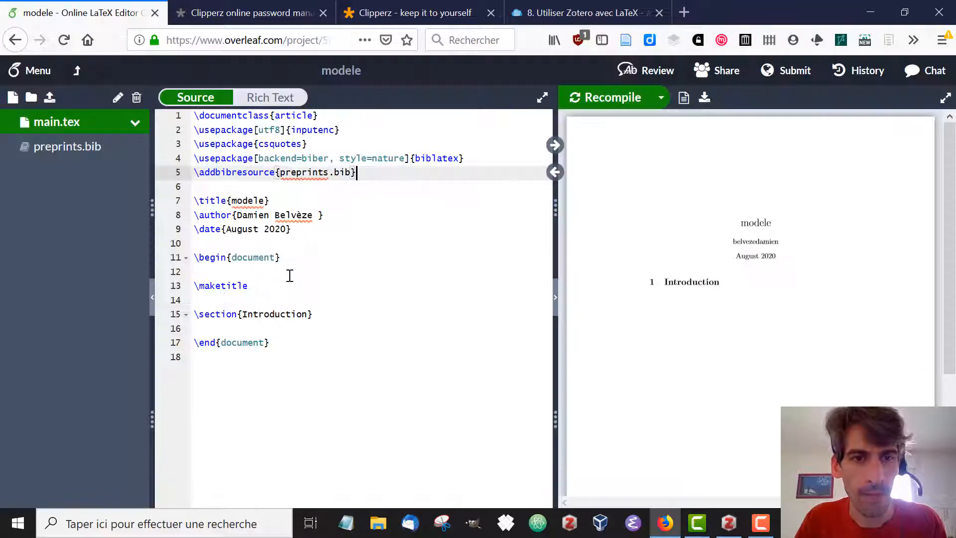
{"action": "left_click", "coordinate": [273, 327]}
{"action": "key", "text": "Return"}
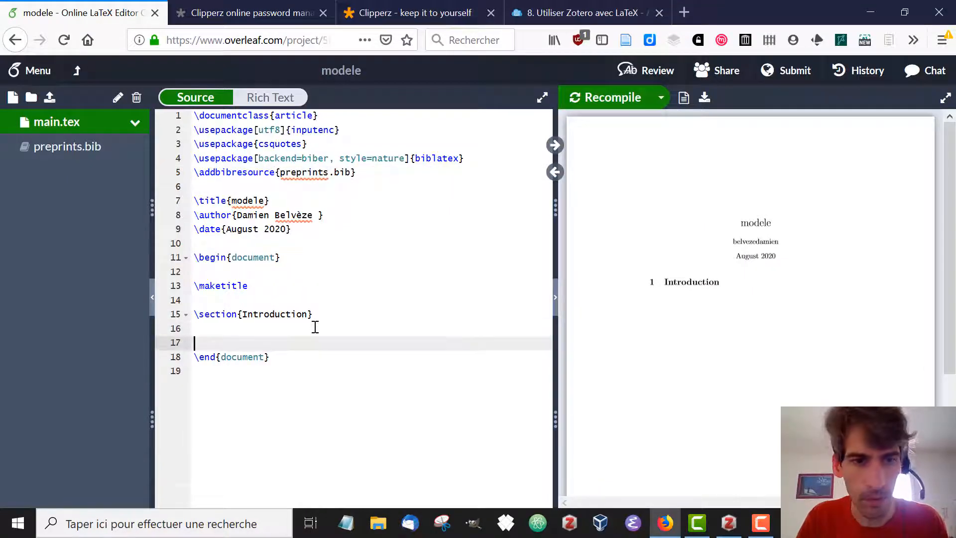
{"action": "left_click", "coordinate": [315, 327]}
{"action": "key", "text": "ctrl+v"}
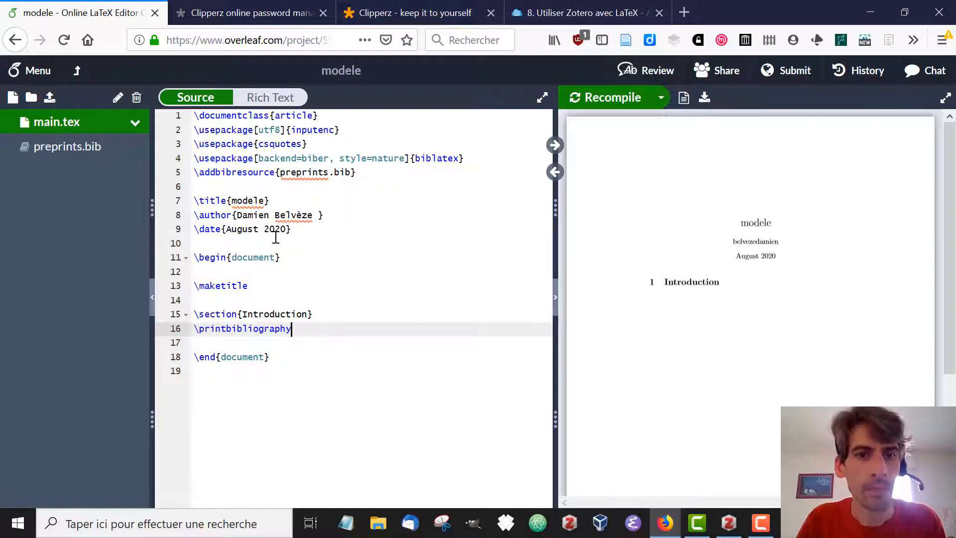
- Add an extra blank line below \begin{document} and two more below \maketitle to make room for body text
{"action": "left_click", "coordinate": [300, 257]}
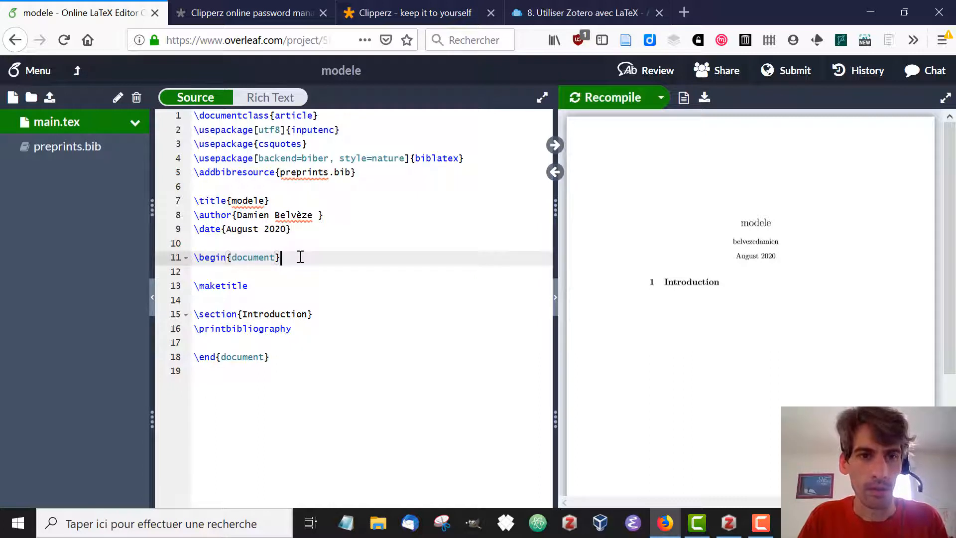
{"action": "key", "text": "Return"}
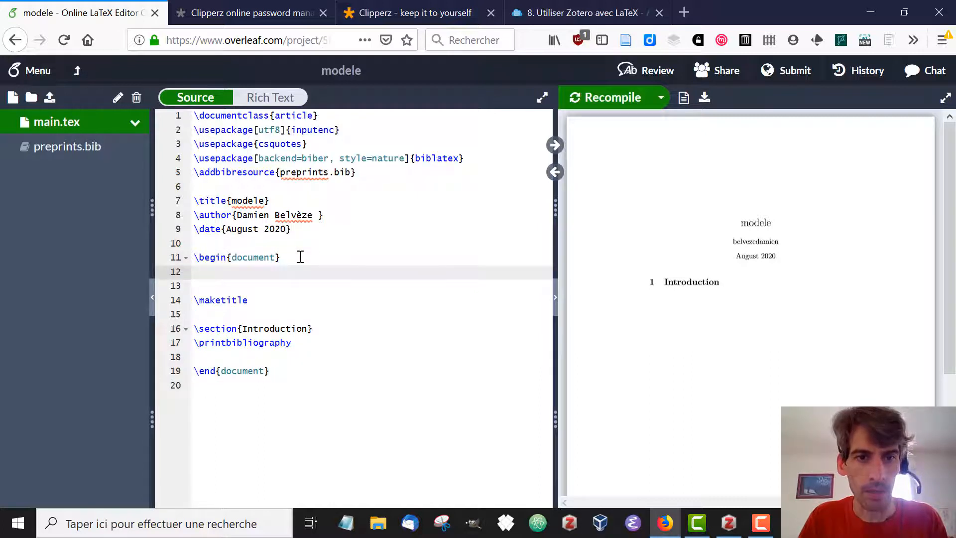
{"action": "left_click", "coordinate": [267, 299]}
{"action": "key", "text": "Return"}
{"action": "key", "text": "Return"}
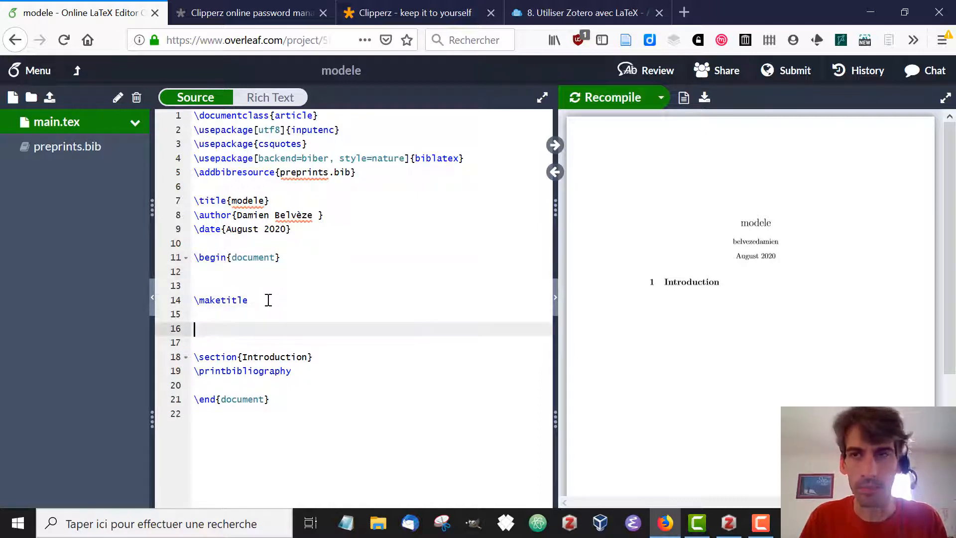
- Search the web for loremipsum in a new browser tab
{"action": "left_click", "coordinate": [684, 12]}
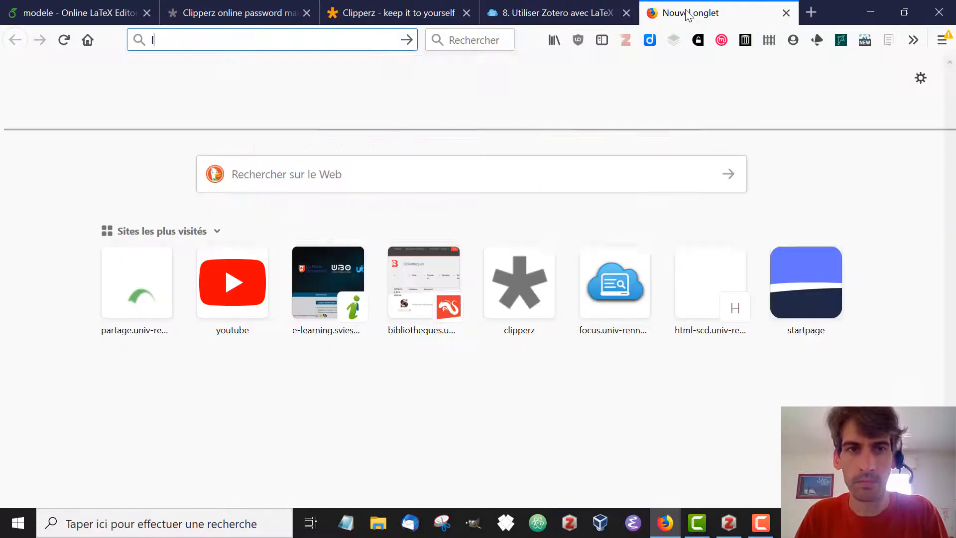
{"action": "type", "text": "loremp"}
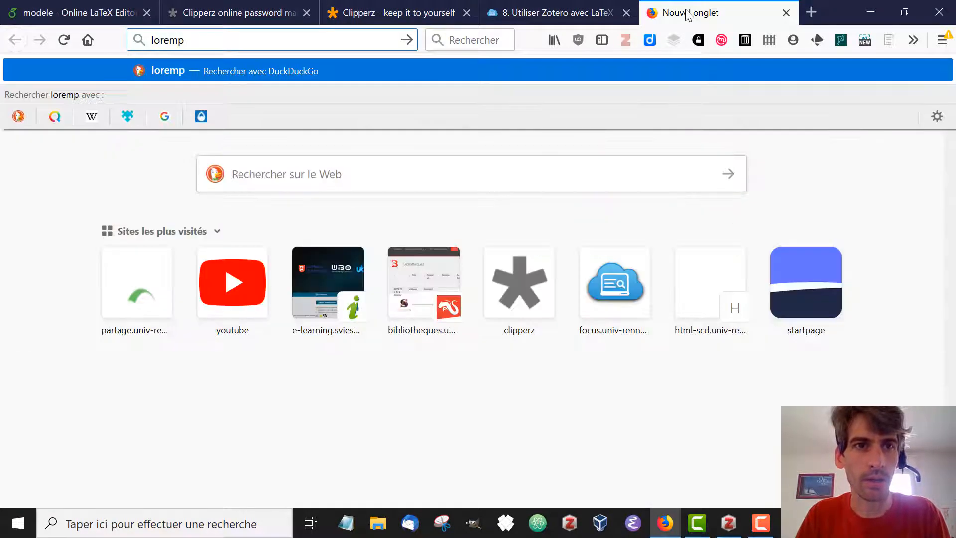
{"action": "key", "text": "BackSpace"}
{"action": "type", "text": "ipsum"}
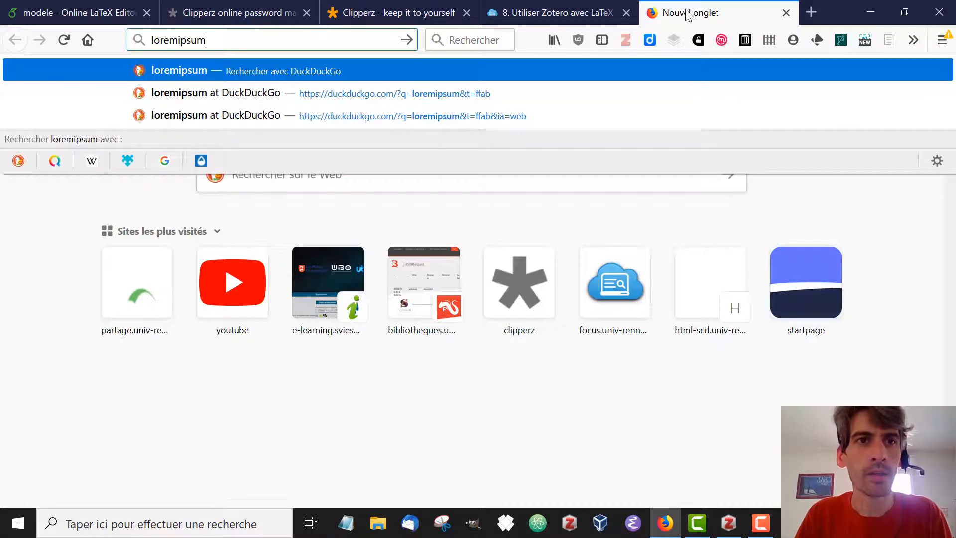
{"action": "key", "text": "Return"}
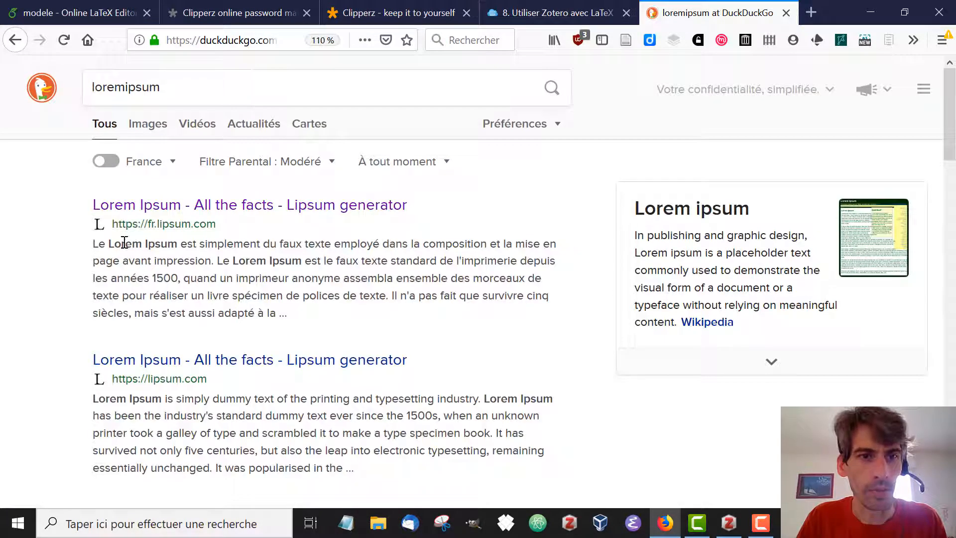
- Copy the French Lorem Ipsum description from the first search result into the blank space between \maketitle and \section{Introduction} in main.tex
{"action": "left_click_drag", "start_coordinate": [121, 244], "coordinate": [167, 244]}
{"action": "left_click_drag", "start_coordinate": [263, 272], "coordinate": [324, 313]}
{"action": "key", "text": "ctrl+c"}
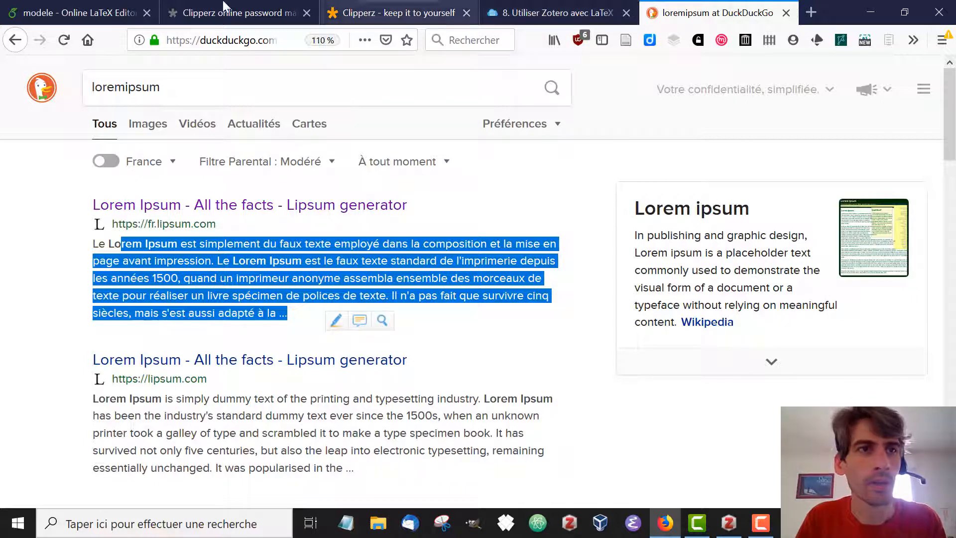
{"action": "left_click", "coordinate": [85, 12]}
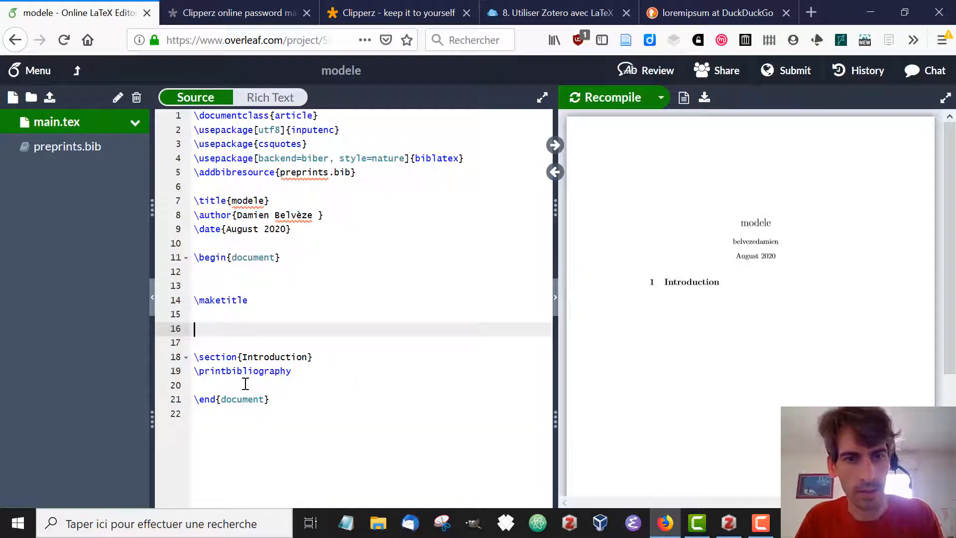
{"action": "key", "text": "ctrl+v"}
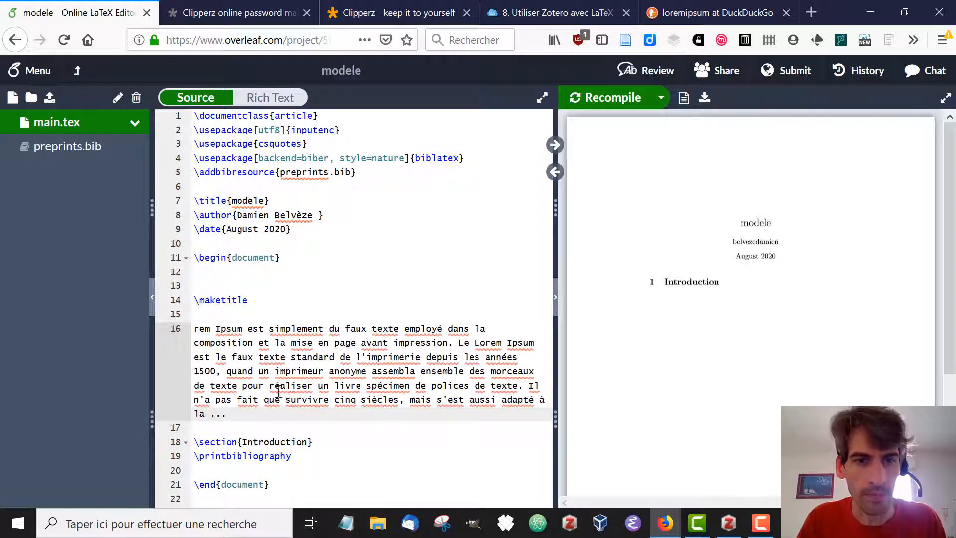
- Replace the period after "polices de texte" with the citation \cite{BeckerWhatCountsScience2016}, using the suggested references
{"action": "left_click", "coordinate": [527, 387]}
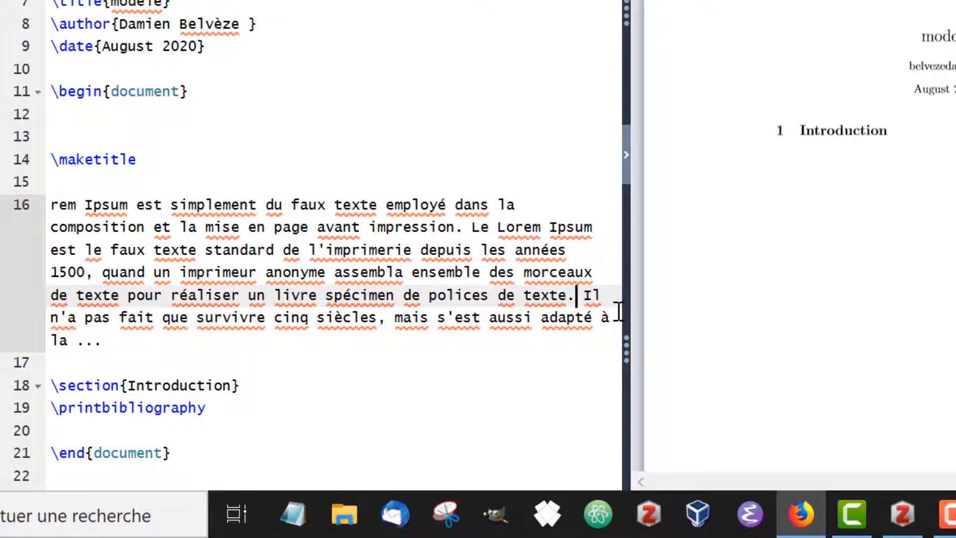
{"action": "key", "text": "BackSpace"}
{"action": "type", "text": "\\"}
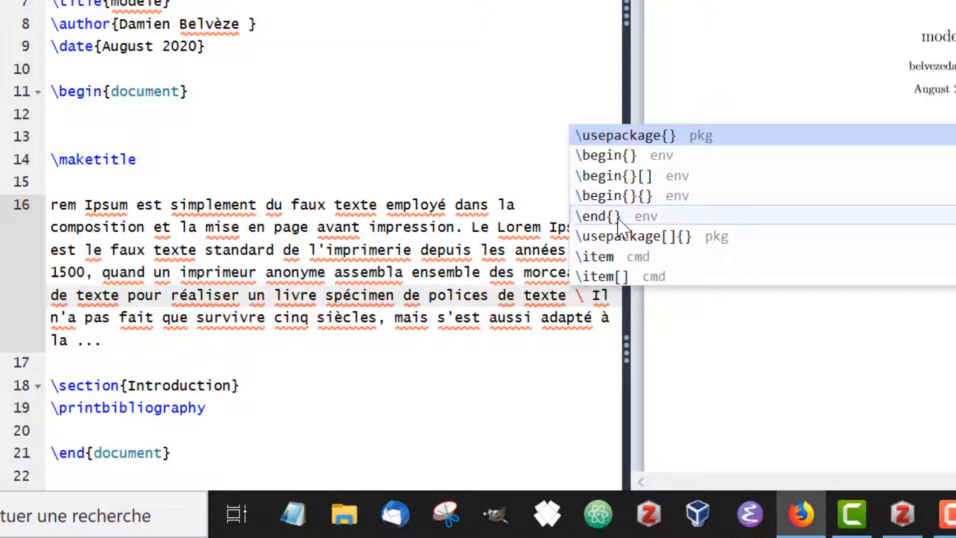
{"action": "type", "text": "ci"}
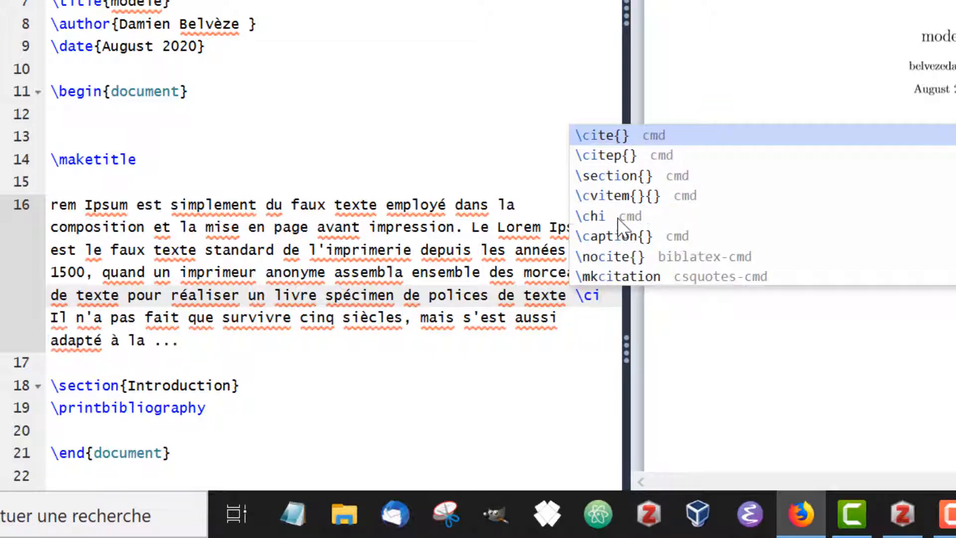
{"action": "left_click", "coordinate": [618, 141]}
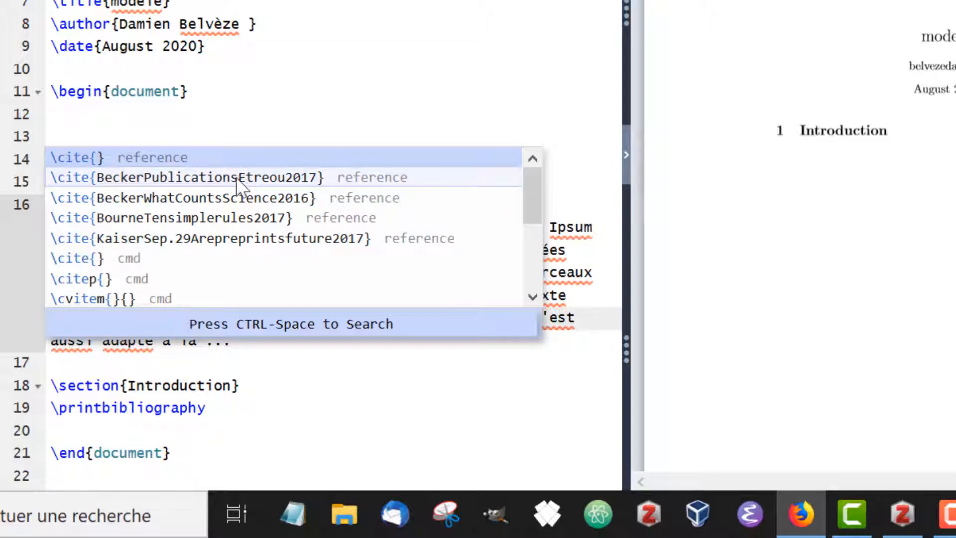
{"action": "left_click", "coordinate": [227, 201]}
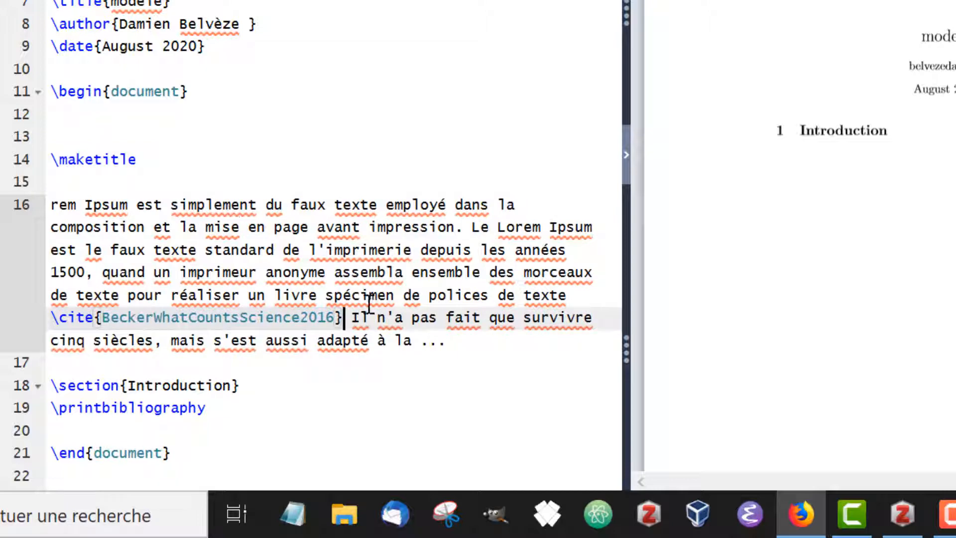
- Insert the citation \cite{KaiserSep.29Arepreprintsfuture2017} before the period after "avant impression" in the body text, using the suggested references
{"action": "left_click", "coordinate": [449, 206]}
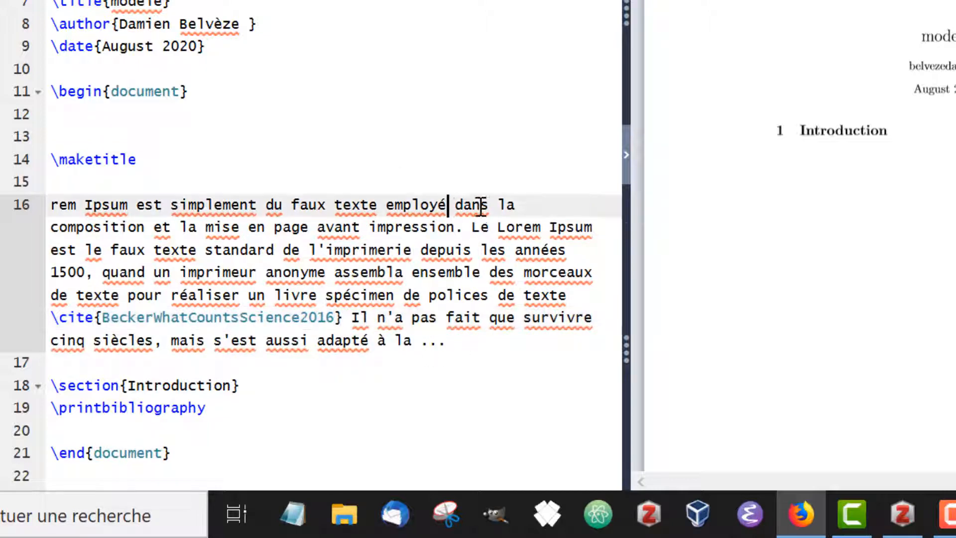
{"action": "left_click", "coordinate": [455, 228]}
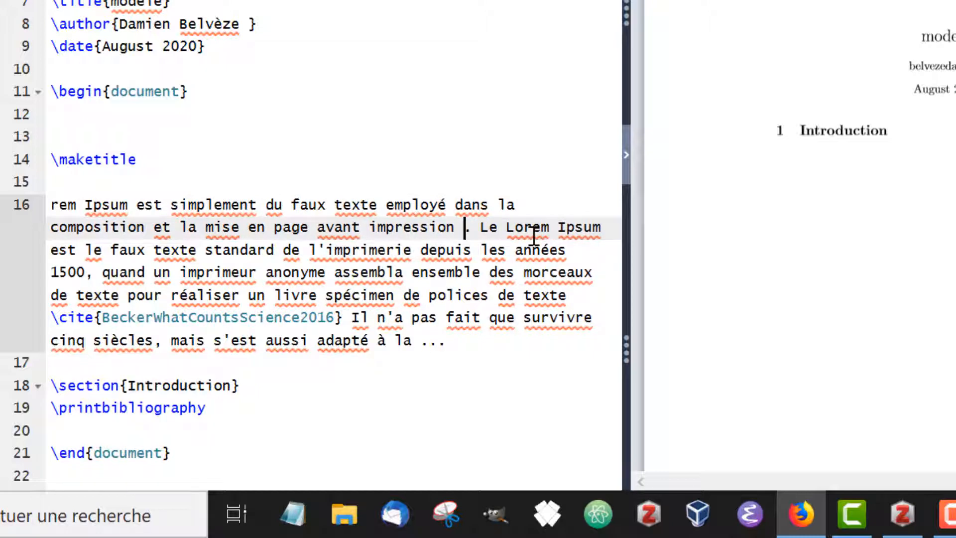
{"action": "type", "text": "\\cite"}
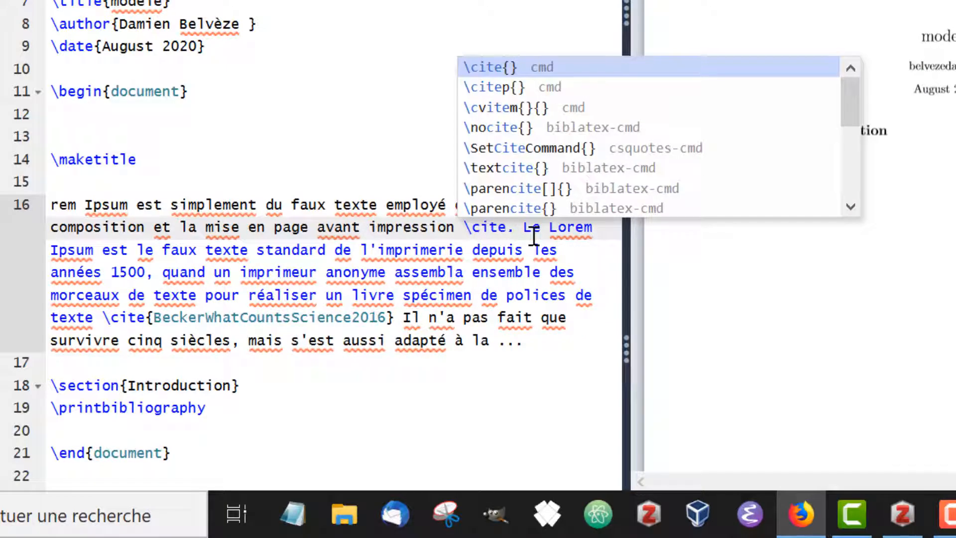
{"action": "left_click", "coordinate": [499, 64]}
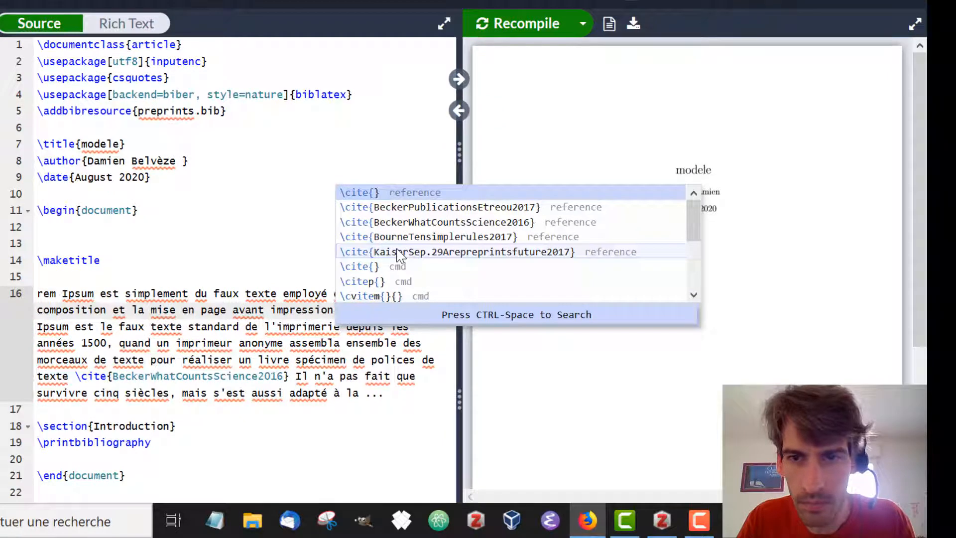
{"action": "left_click", "coordinate": [400, 253]}
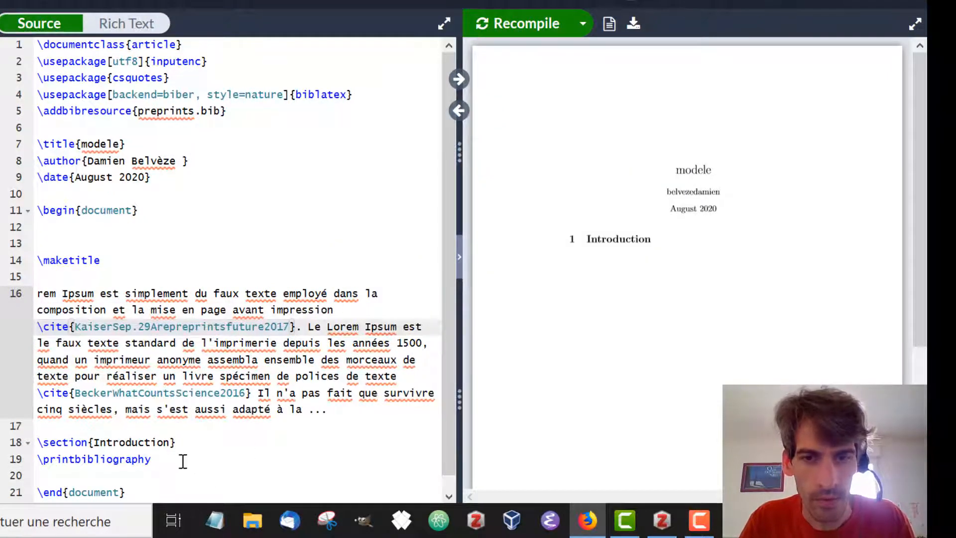
- Recompile the document to update the PDF preview with both citations and the bibliography
{"action": "scroll", "coordinate": [455, 418], "scroll_direction": "down", "scroll_amount": 1}
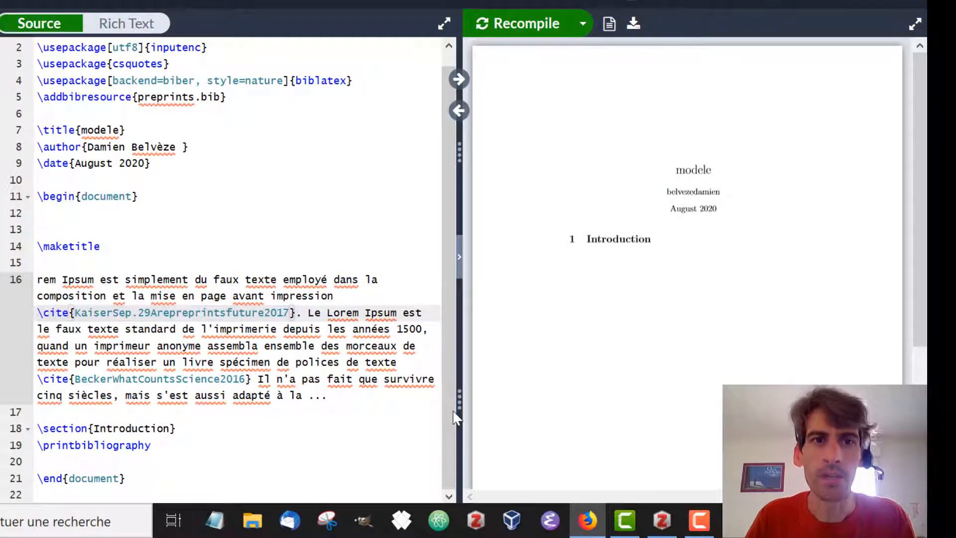
{"action": "mouse_move", "coordinate": [466, 68]}
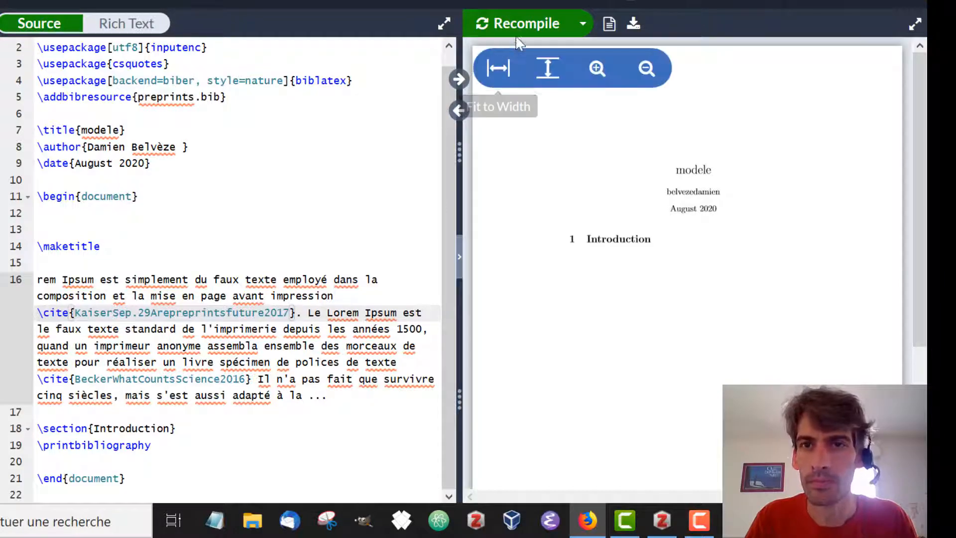
{"action": "left_click", "coordinate": [531, 28]}
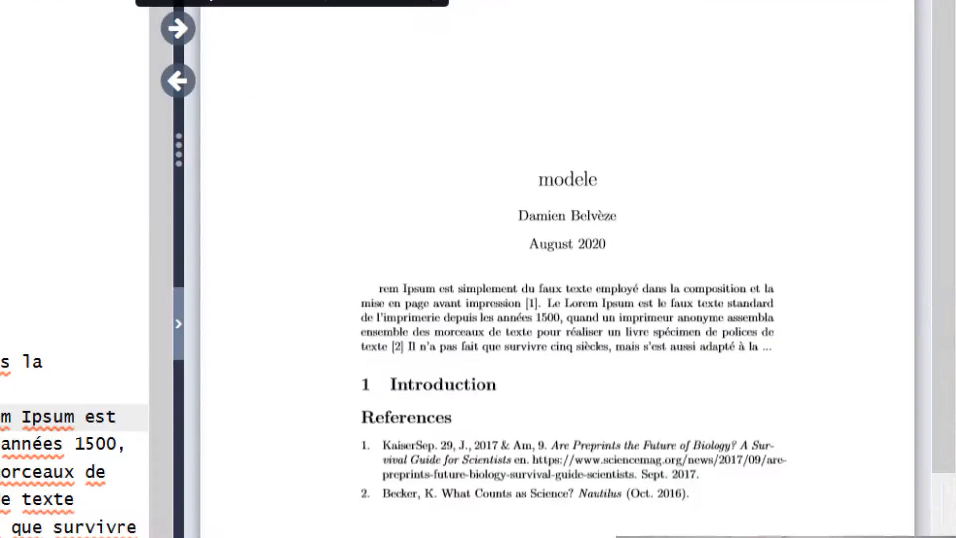